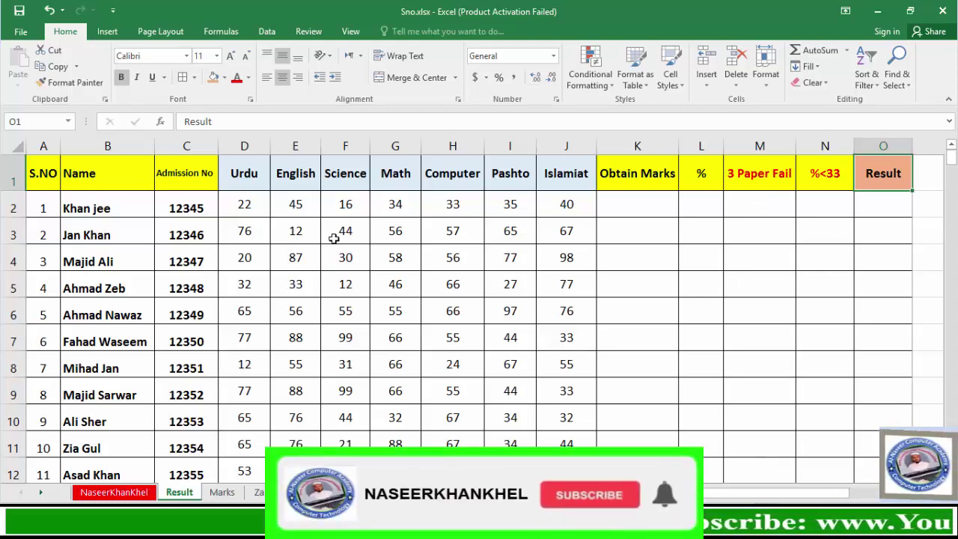
# Examine the subject marks columns and the 3 Paper Fail, %<33 and Result headings of the result sheet
pyautogui.moveTo(252, 206); pyautogui.dragTo(552, 217)
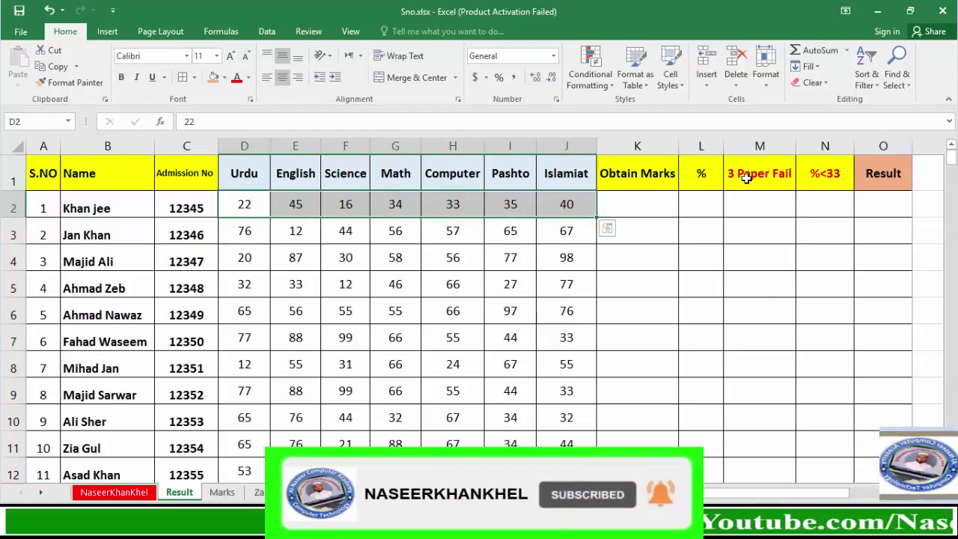
pyautogui.moveTo(746, 177); pyautogui.dragTo(810, 201)
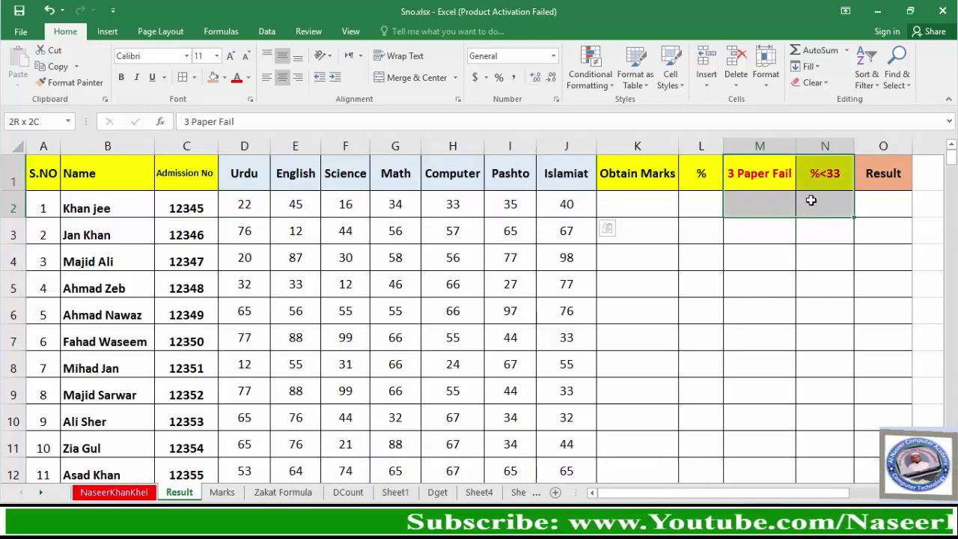
pyautogui.click(748, 183)
pyautogui.click(880, 184)
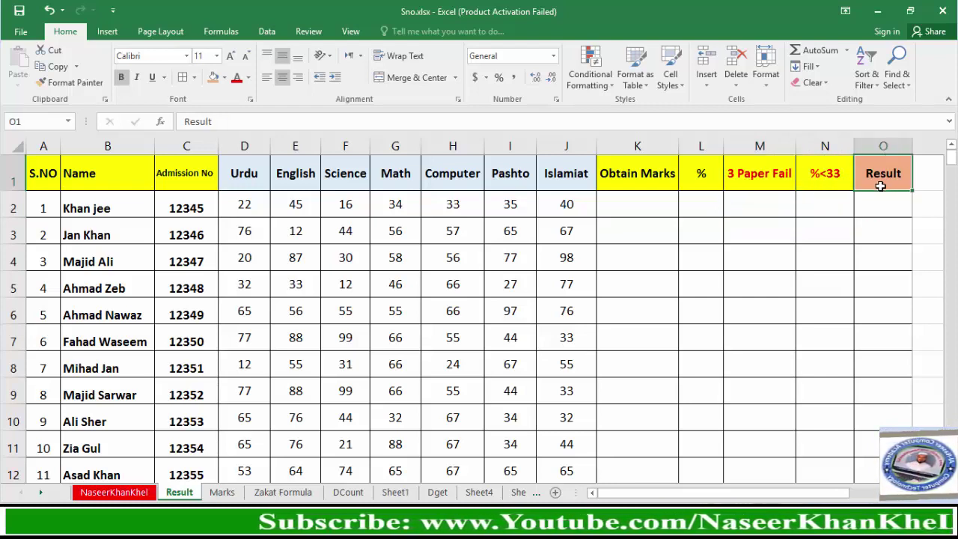
pyautogui.moveTo(248, 176); pyautogui.dragTo(563, 224)
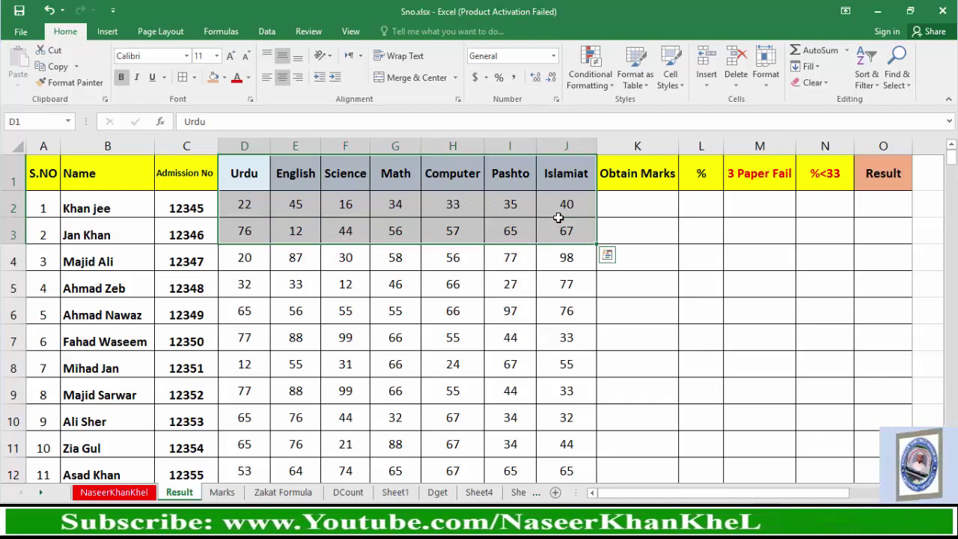
pyautogui.click(441, 228)
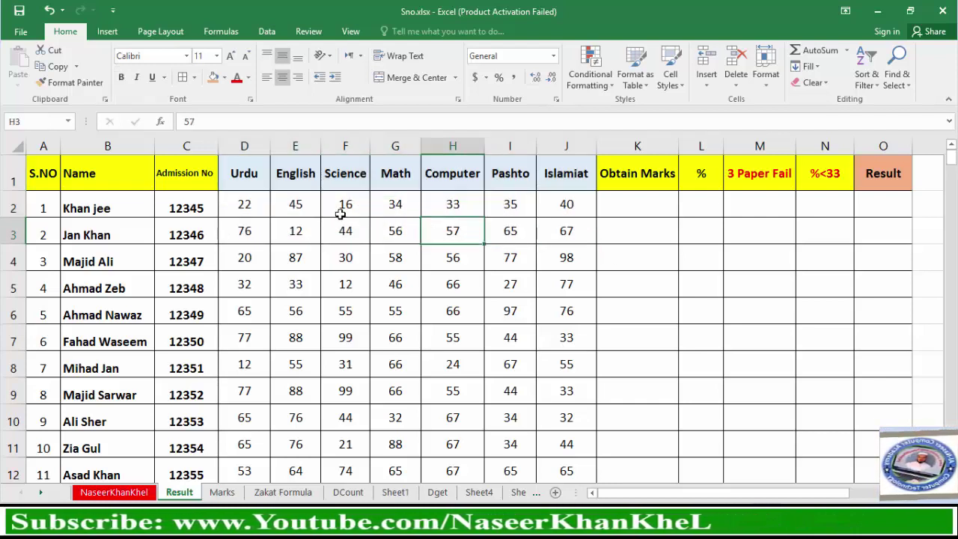
pyautogui.click(756, 181)
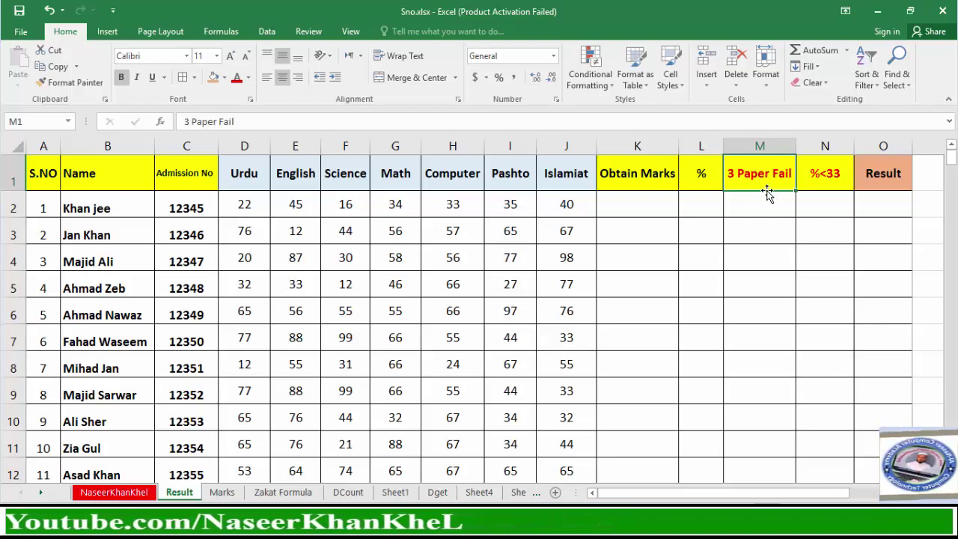
pyautogui.click(827, 180)
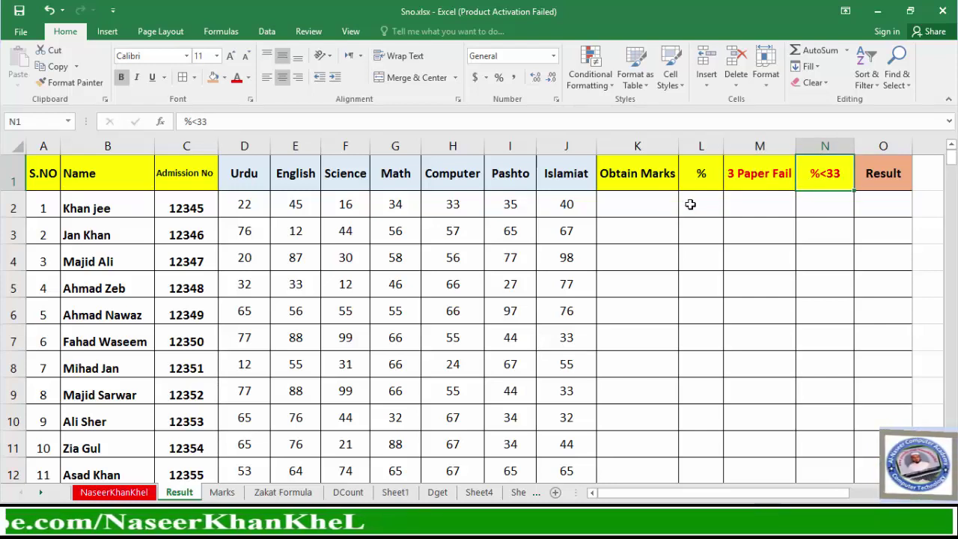
pyautogui.moveTo(258, 180); pyautogui.dragTo(561, 207)
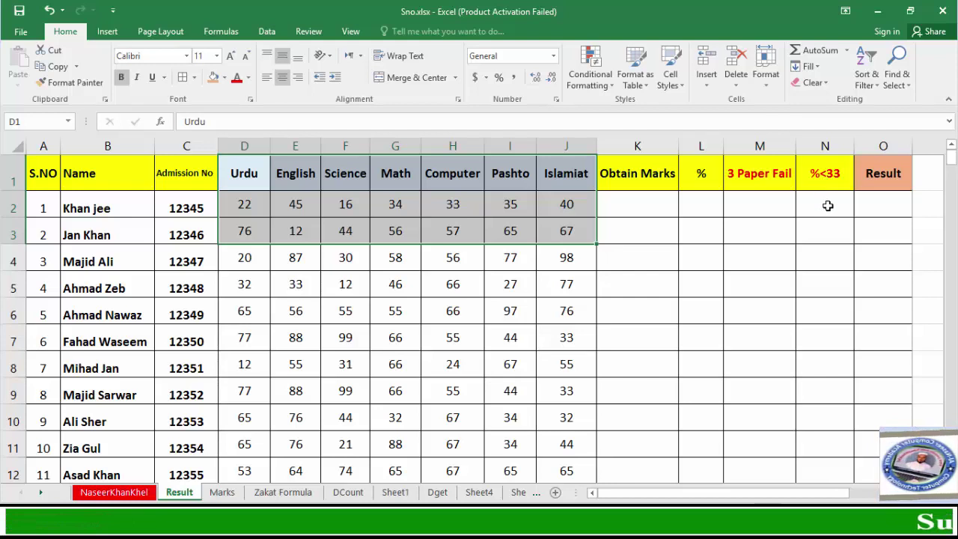
pyautogui.click(826, 206)
# Enter =SUM(D2:J2) in K2 to total the first student's subject marks under Obtain Marks
pyautogui.click(641, 212)
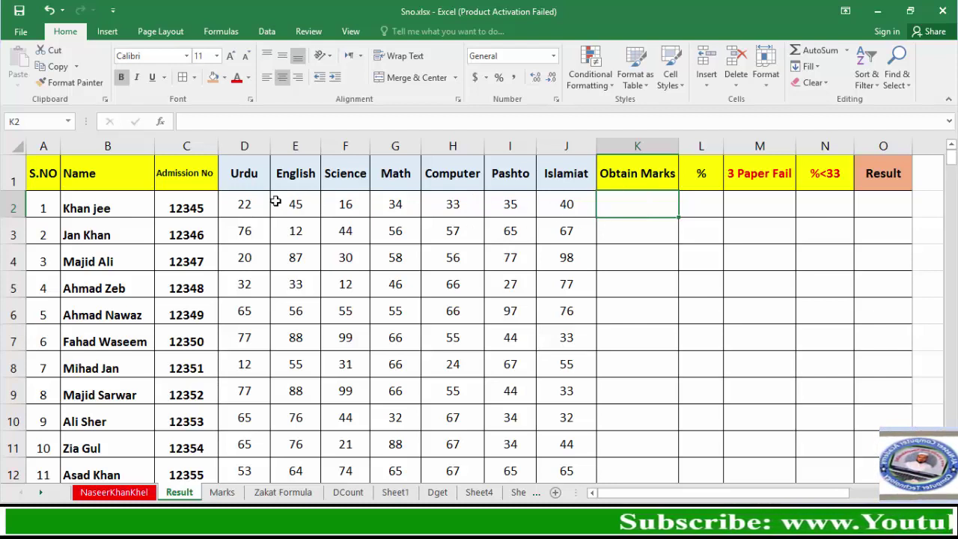
pyautogui.moveTo(241, 203); pyautogui.dragTo(567, 210)
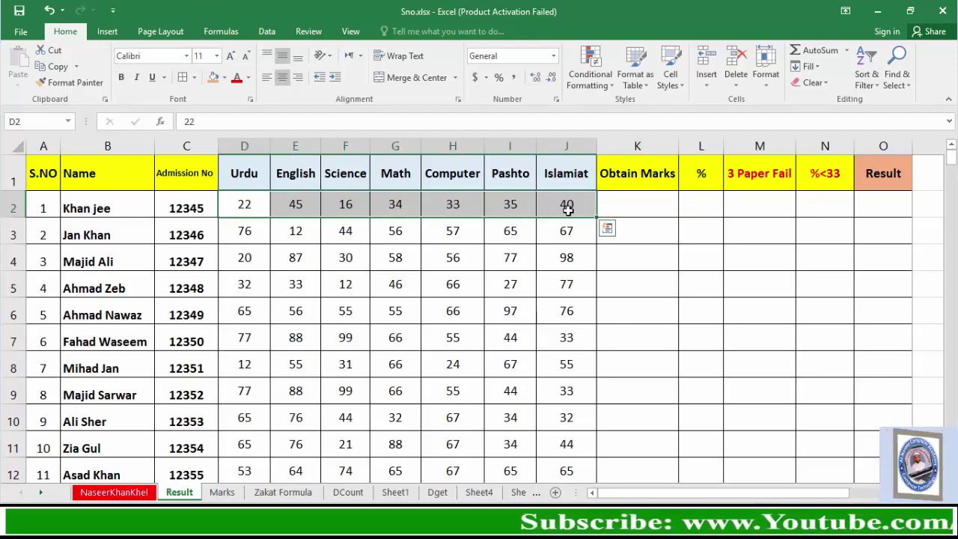
pyautogui.click(639, 207)
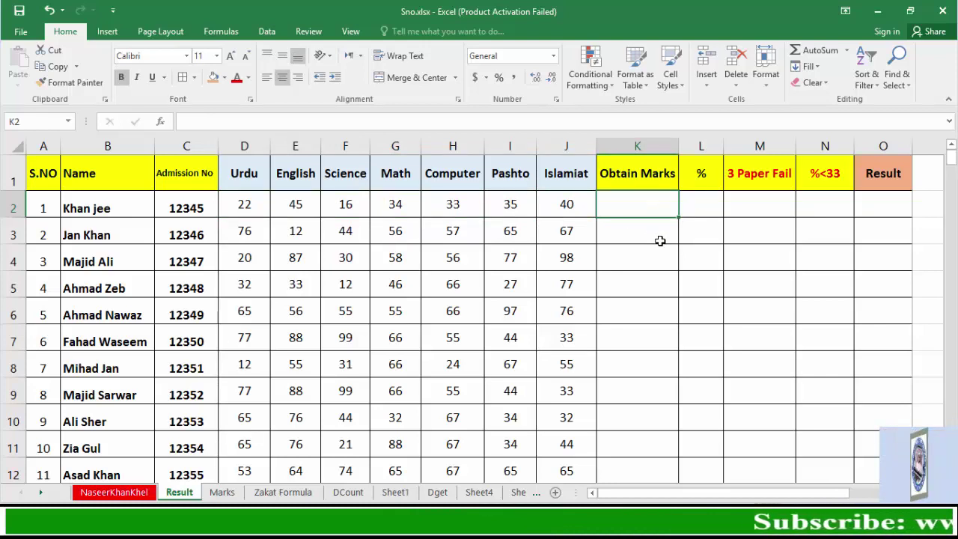
pyautogui.write('=sum(')
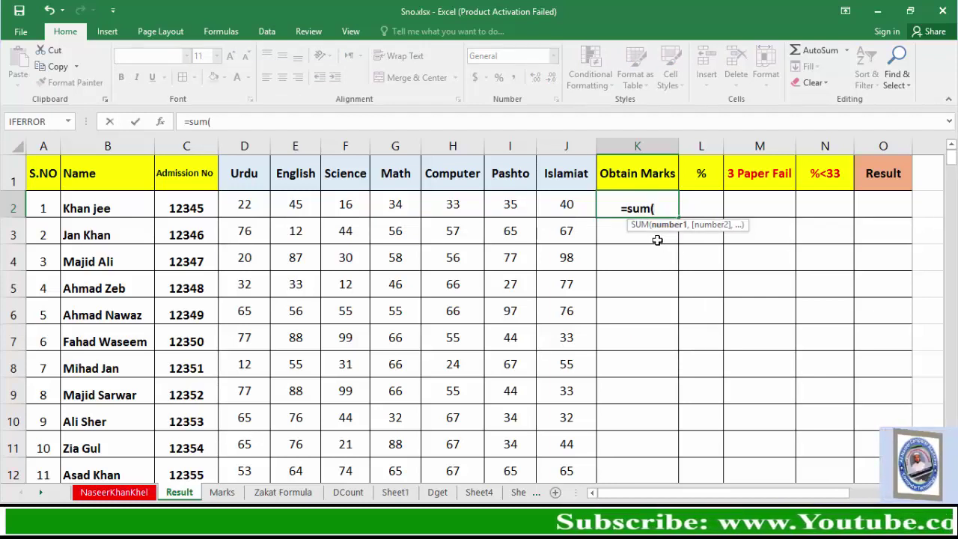
pyautogui.moveTo(252, 207); pyautogui.dragTo(552, 207)
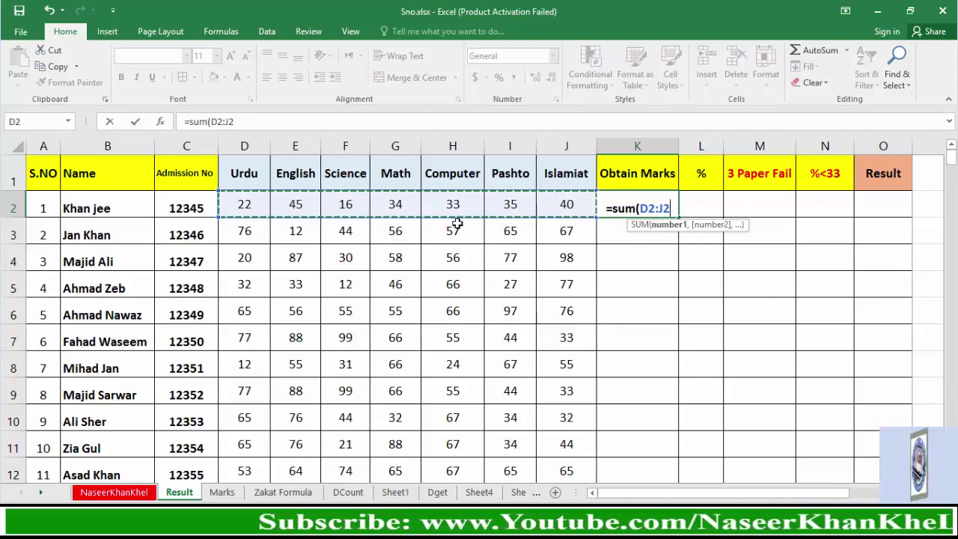
pyautogui.write(')')
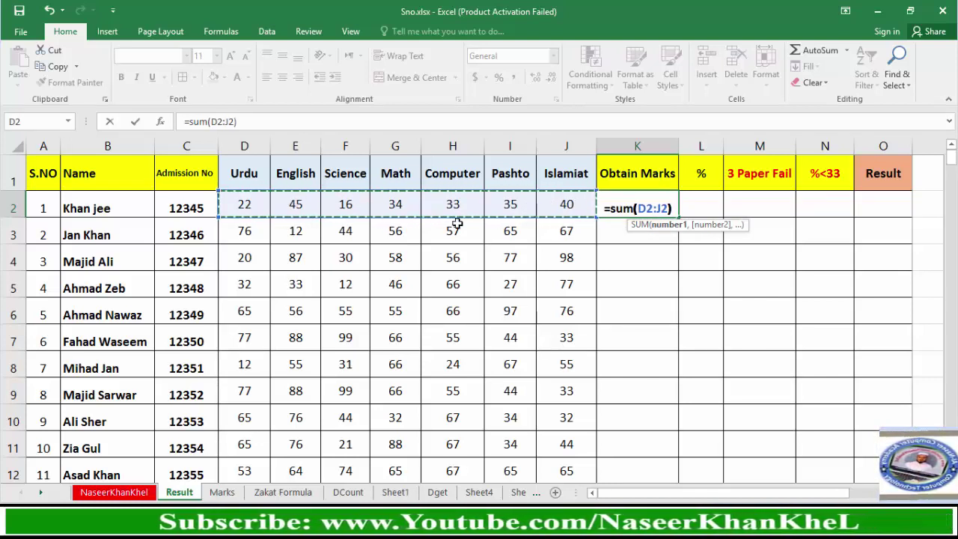
pyautogui.press('Return')
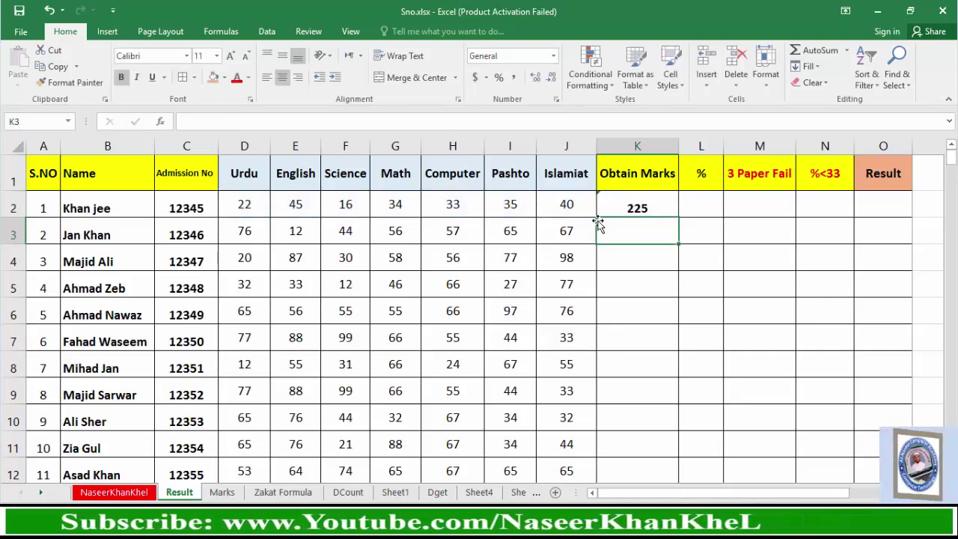
# Fill the total formula from K2 down the Obtain Marks column for all students
pyautogui.click(649, 209)
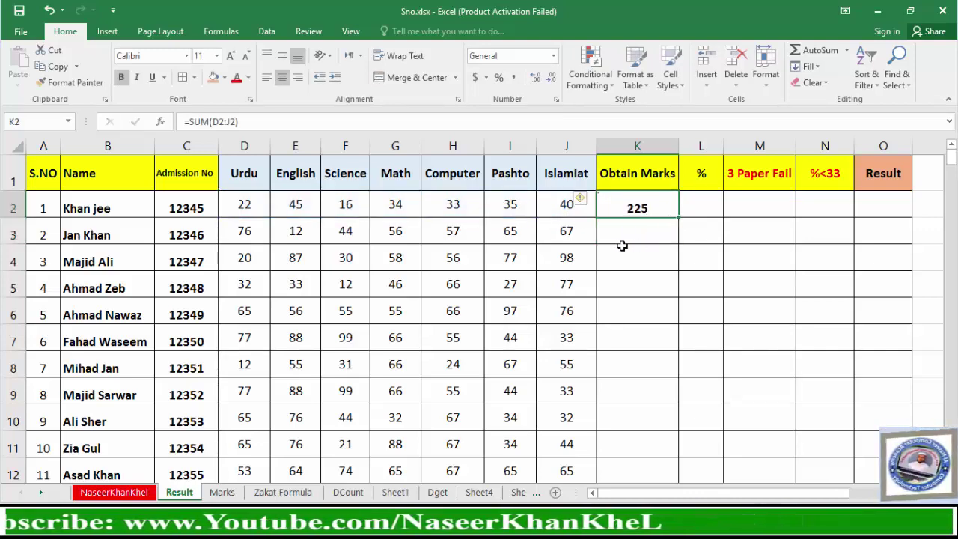
pyautogui.scroll(-6, 456, 292)
pyautogui.scroll(6, 458, 293)
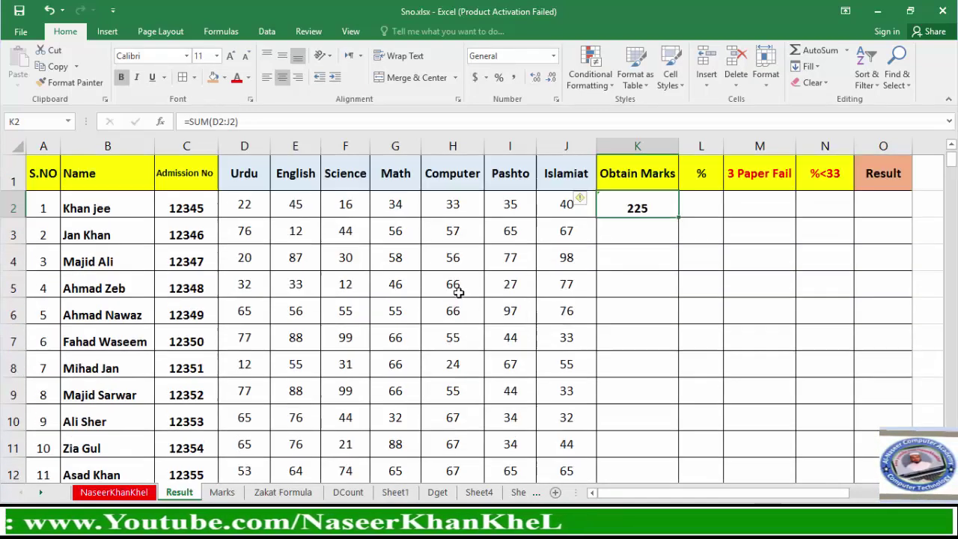
pyautogui.doubleClick(680, 219)
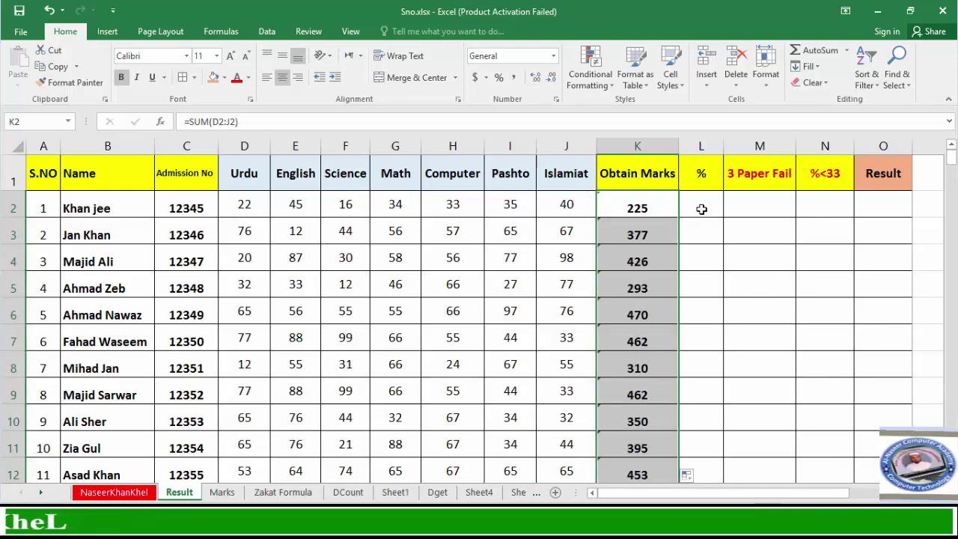
# Enter =K2/700*100 in L2 to calculate the first student's percentage
pyautogui.click(701, 209)
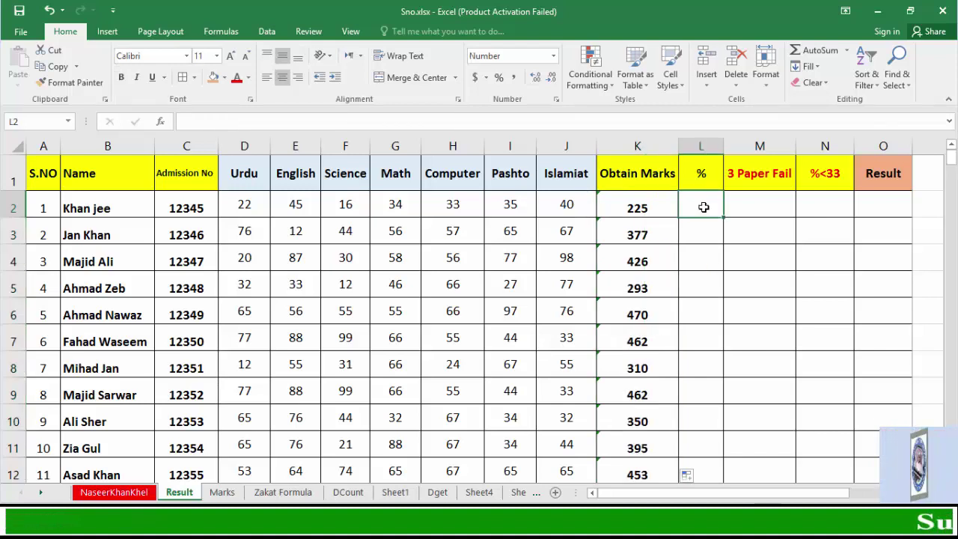
pyautogui.write('=')
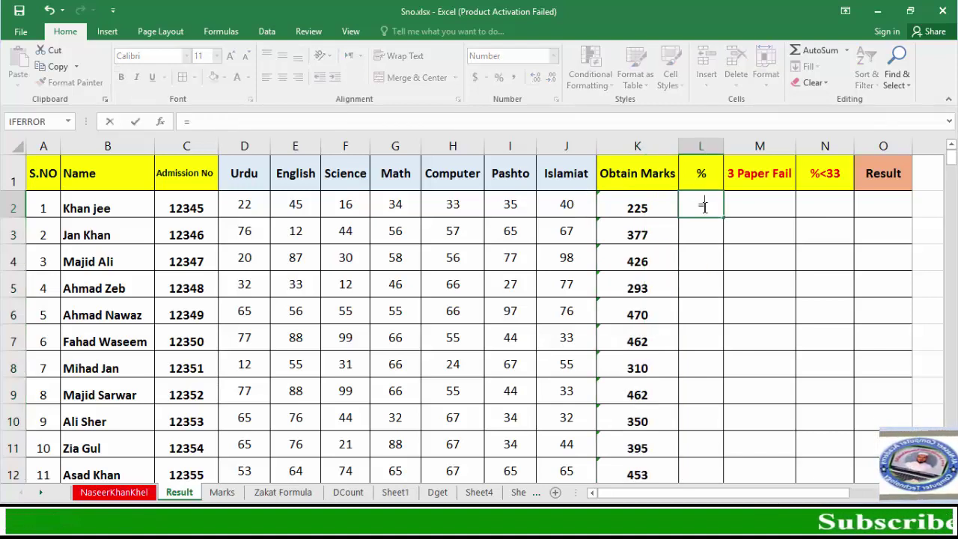
pyautogui.click(642, 209)
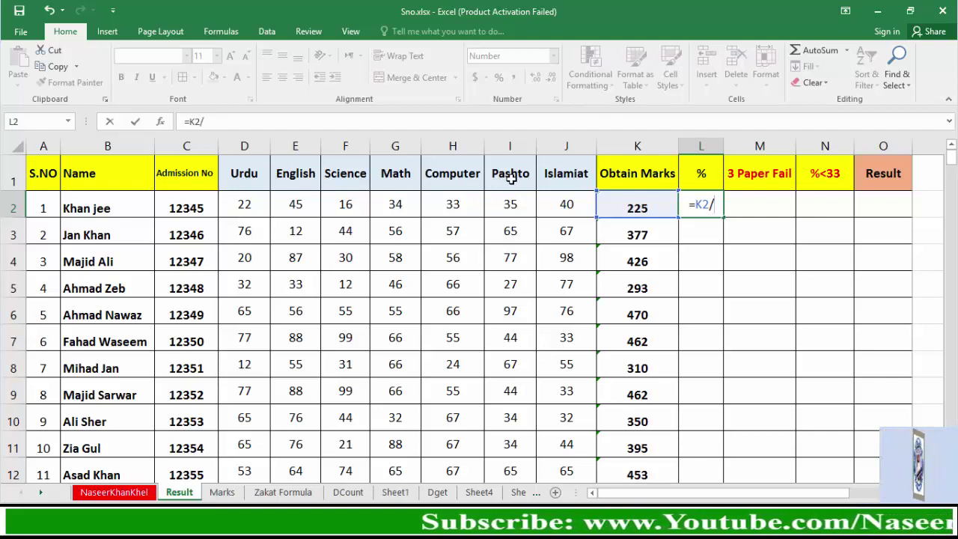
pyautogui.write('700')
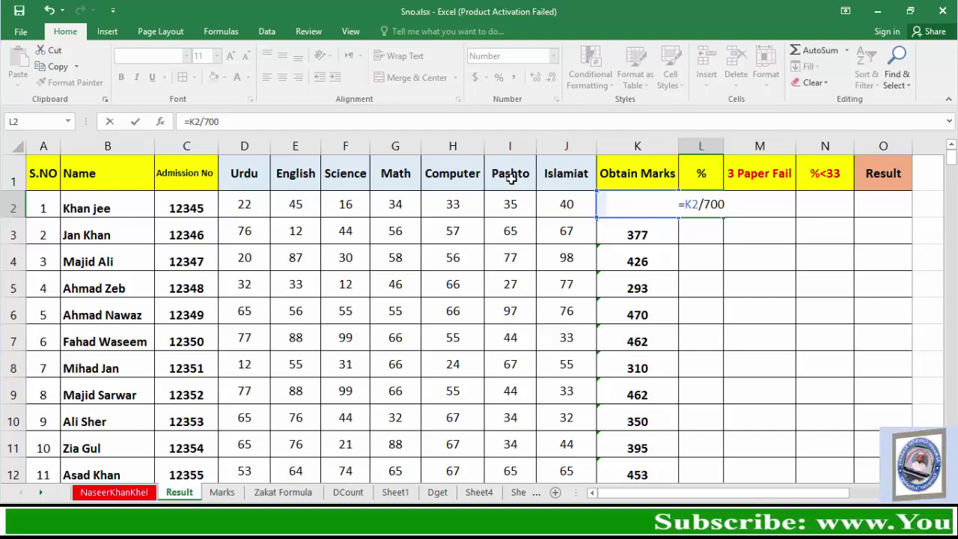
pyautogui.write('*')
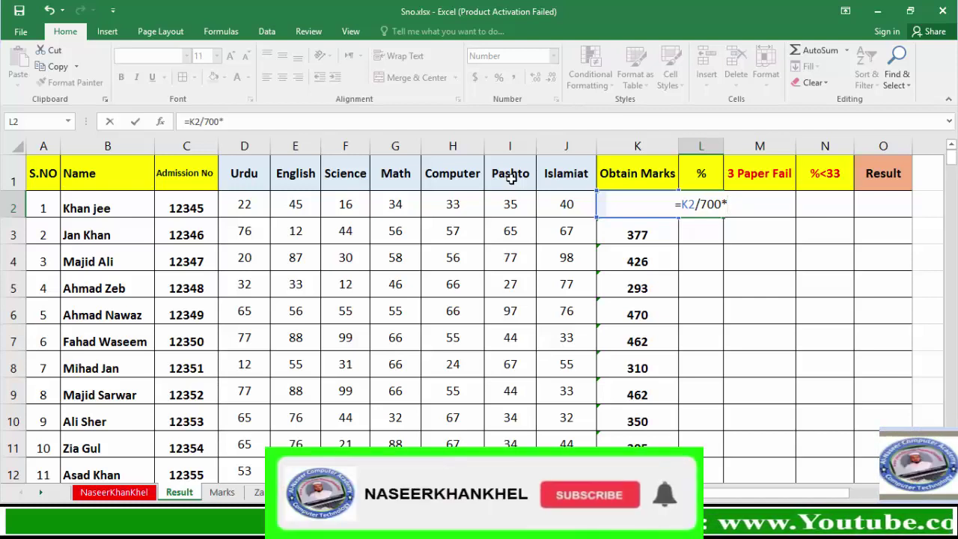
pyautogui.write('1')
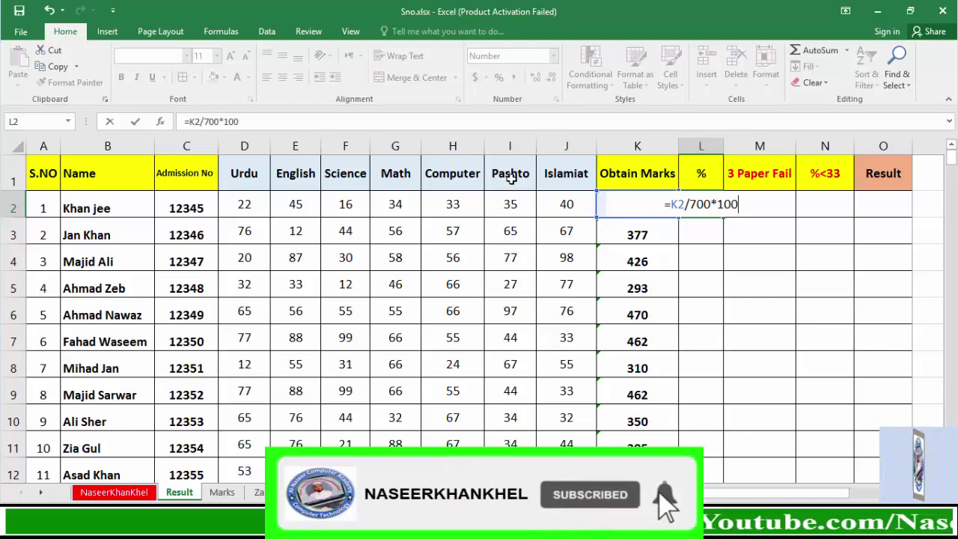
pyautogui.write('00')
pyautogui.press('Return')
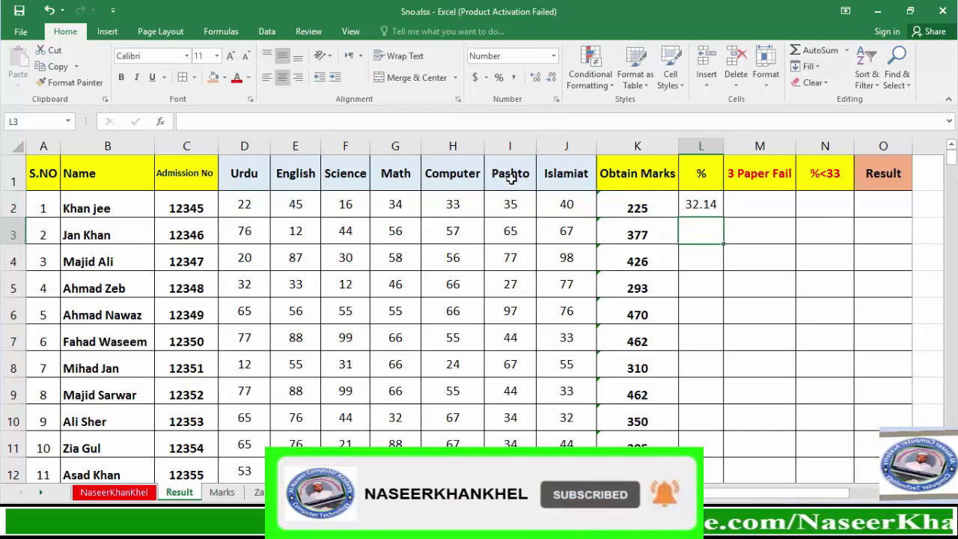
# Fill the percentage formula from L2 down the % column for the other students
pyautogui.click(703, 207)
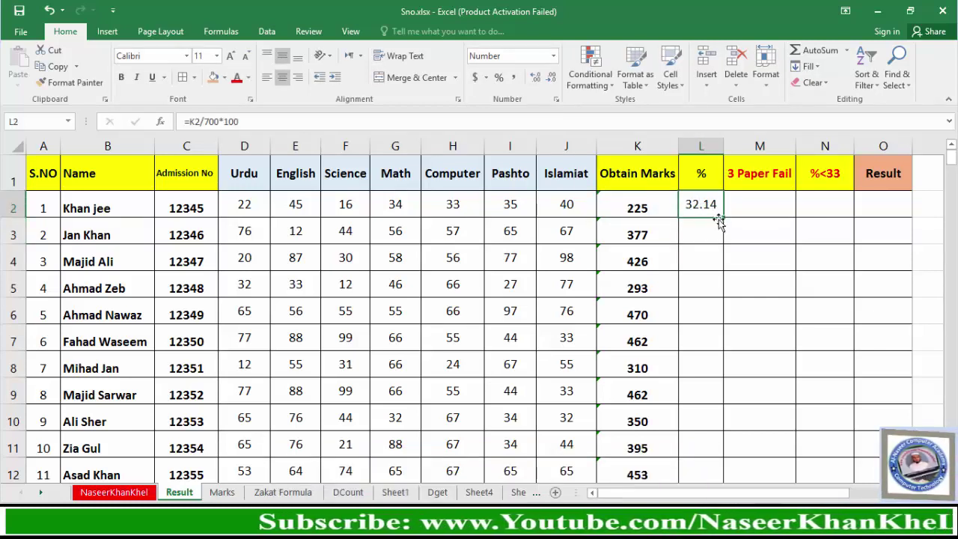
pyautogui.moveTo(724, 219); pyautogui.dragTo(708, 450)
pyautogui.press('Right')
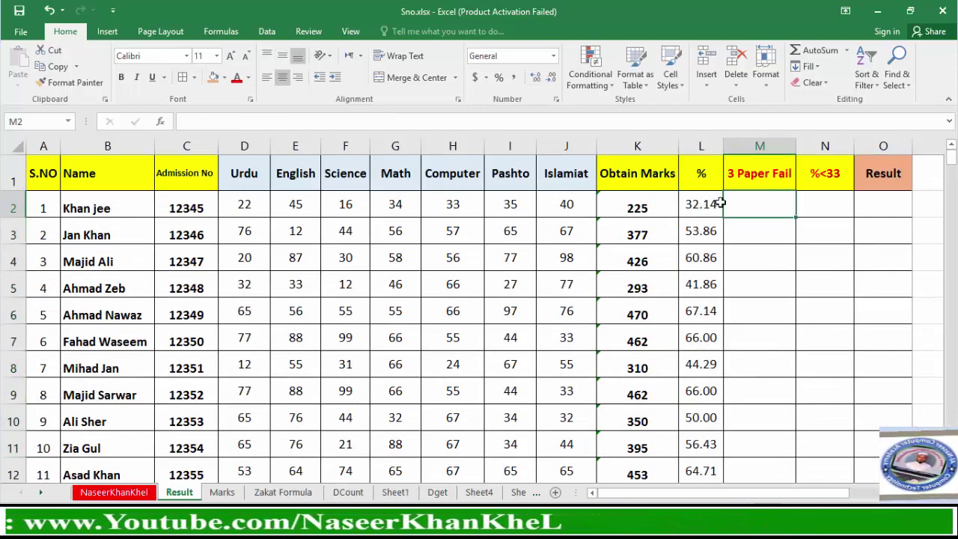
pyautogui.click(761, 175)
pyautogui.click(763, 200)
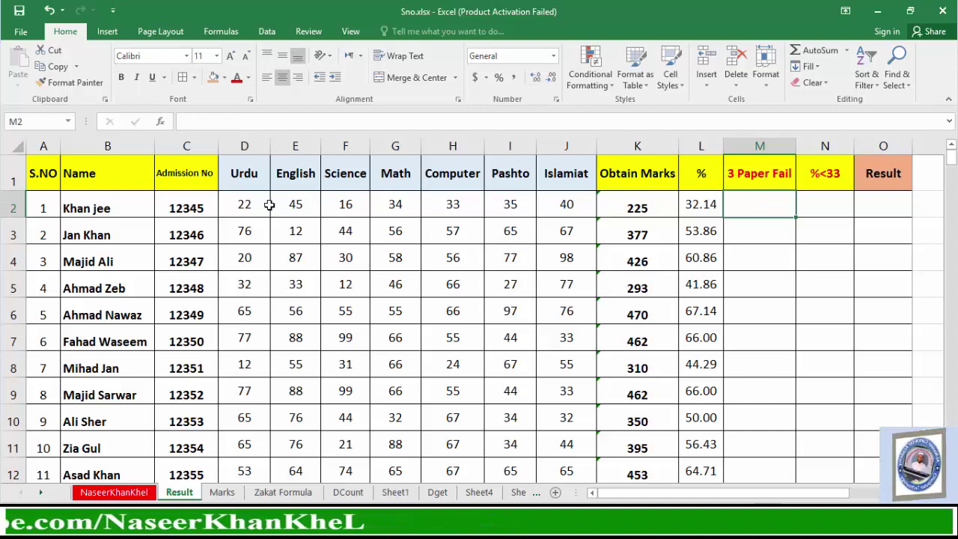
pyautogui.moveTo(259, 183); pyautogui.dragTo(560, 205)
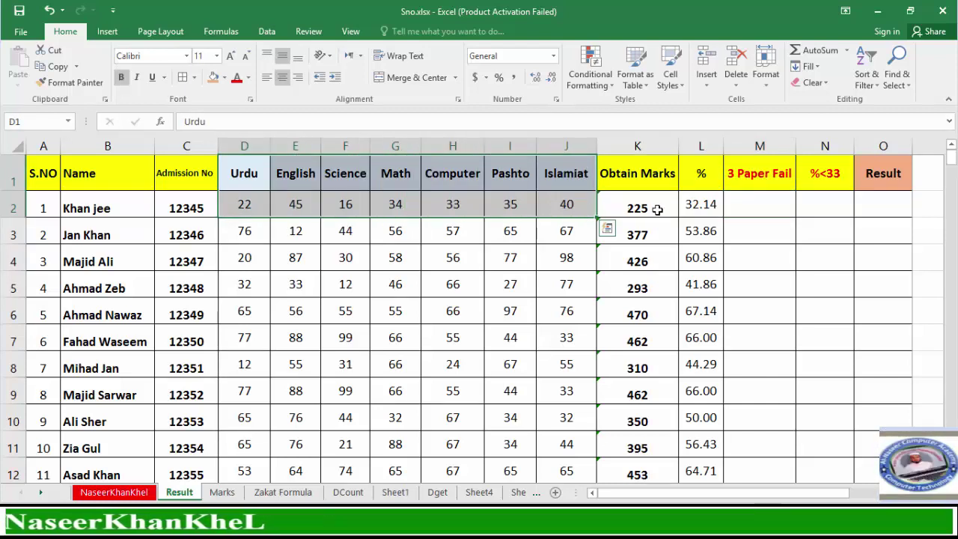
# Begin an IF formula in M2 under 3 Paper Fail with the test COUNTIF(D2:J2,"<33")>=3
pyautogui.click(752, 204)
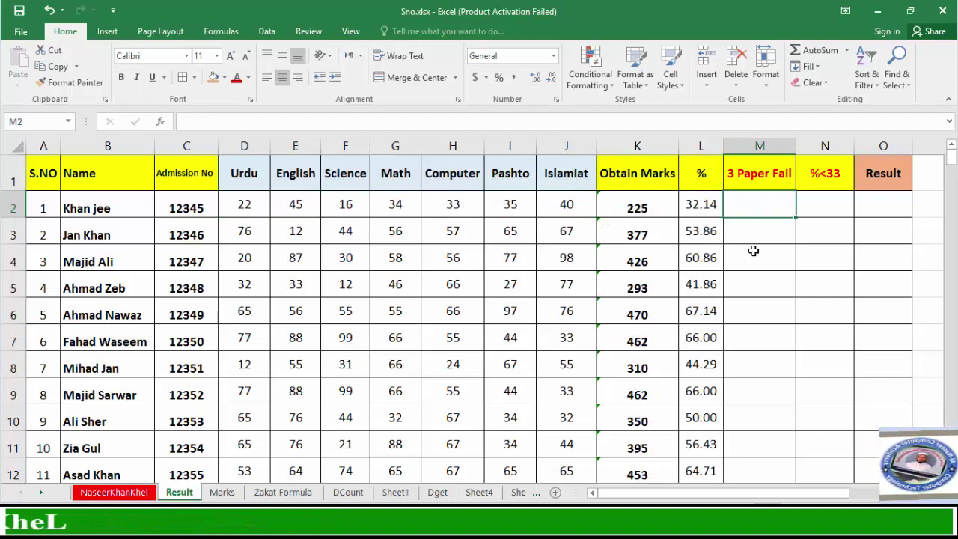
pyautogui.write('=')
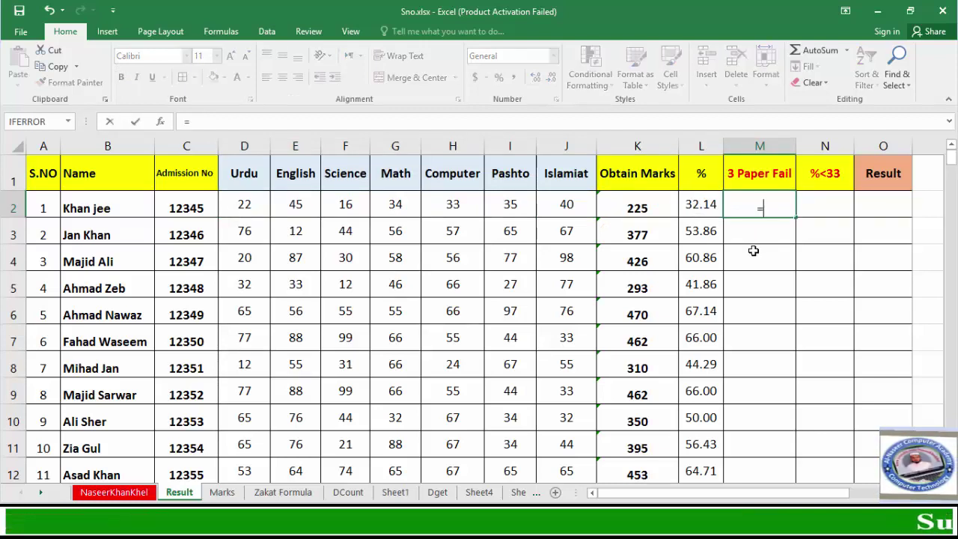
pyautogui.write('if')
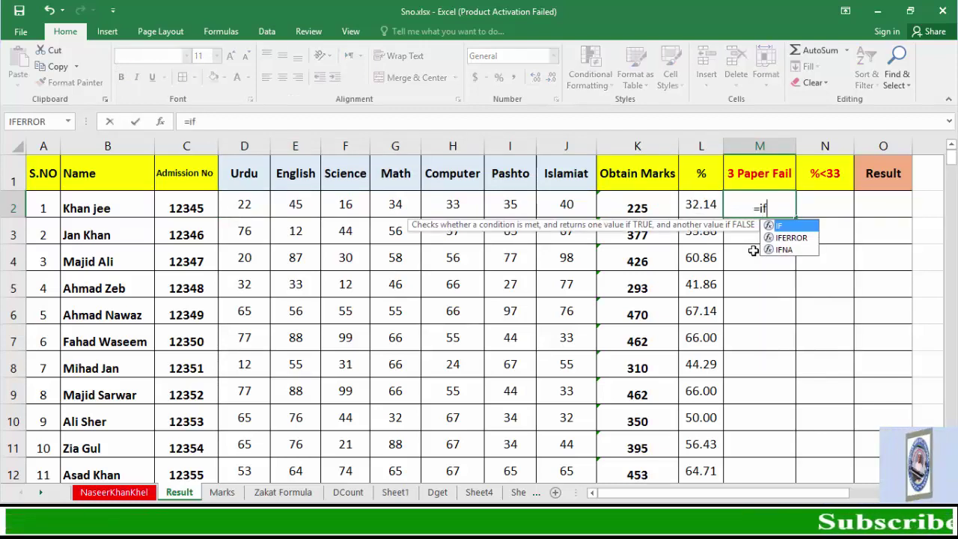
pyautogui.write('(coun')
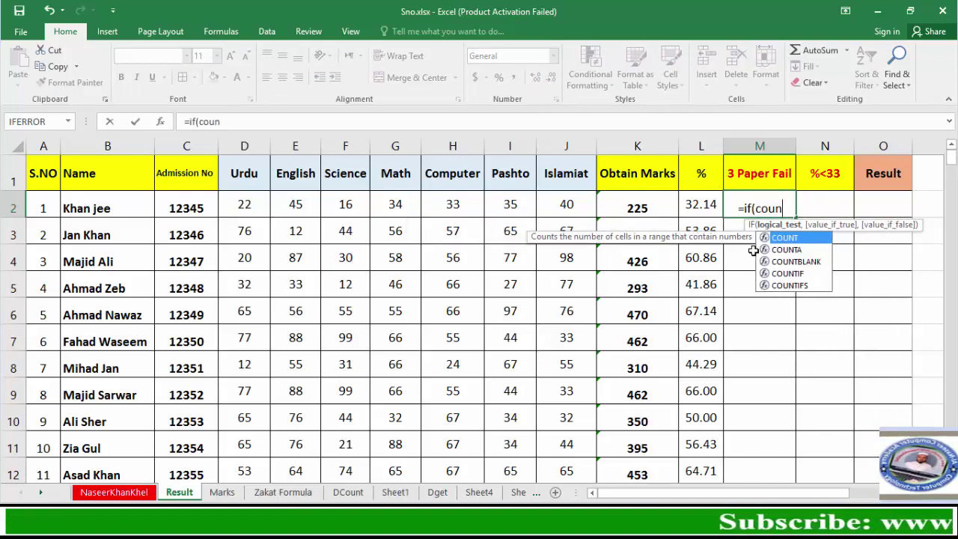
pyautogui.write('tif(')
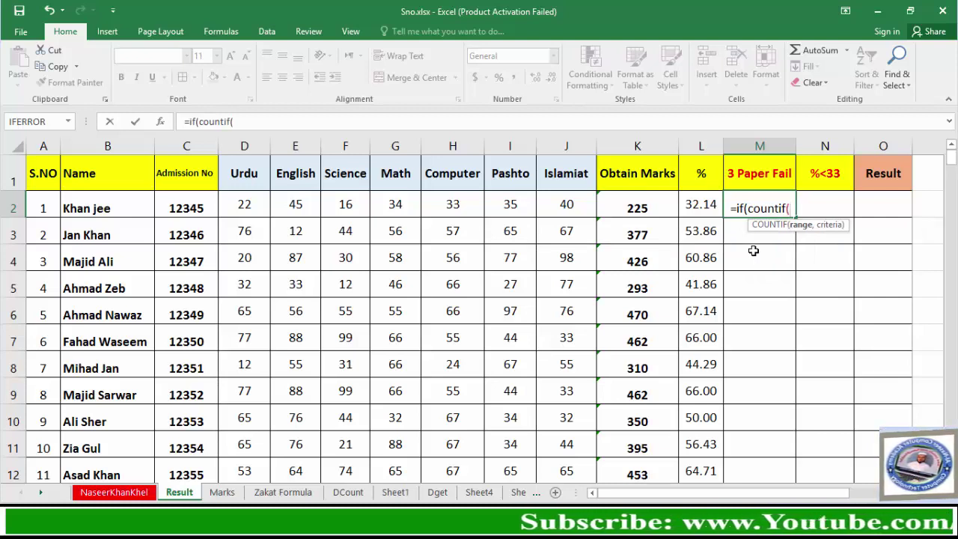
pyautogui.moveTo(244, 203); pyautogui.dragTo(551, 209)
pyautogui.write(',"<')
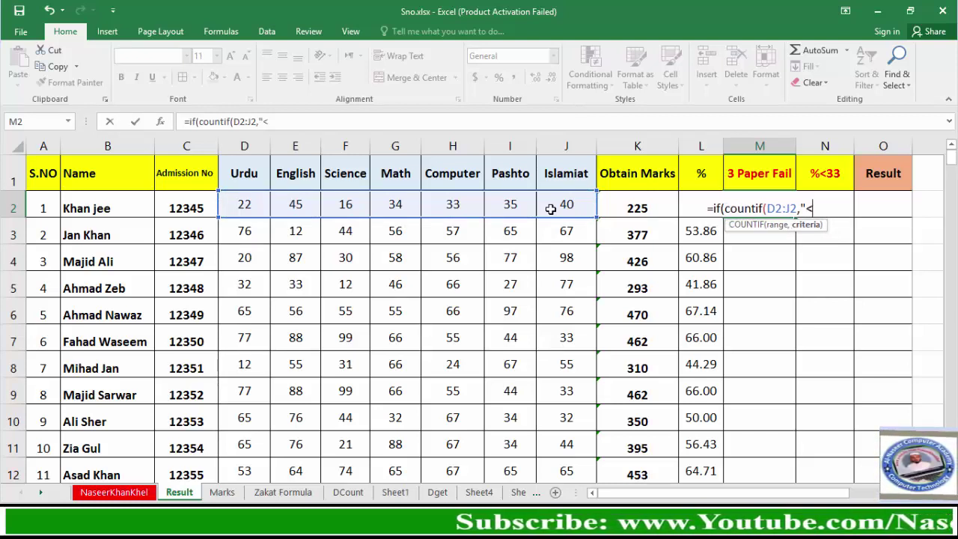
pyautogui.write('33"')
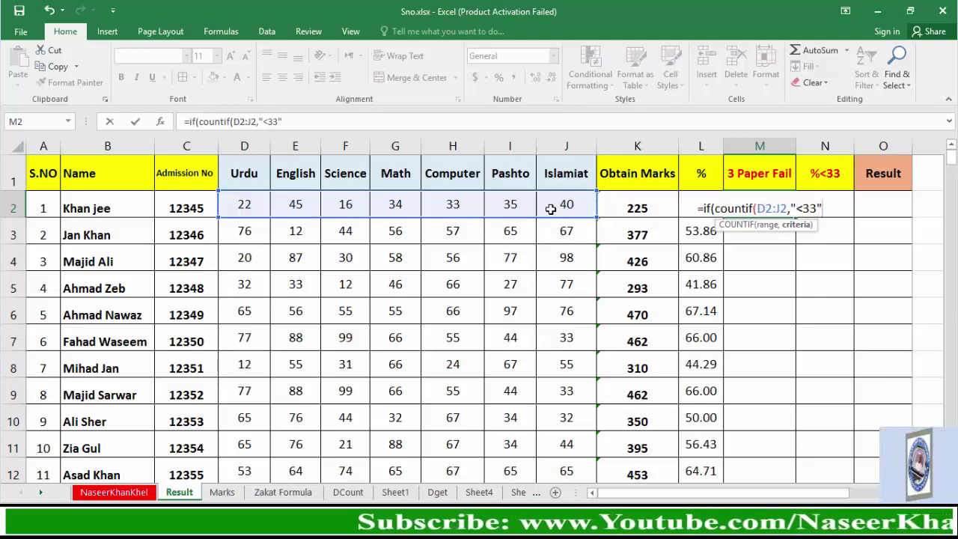
pyautogui.write(')')
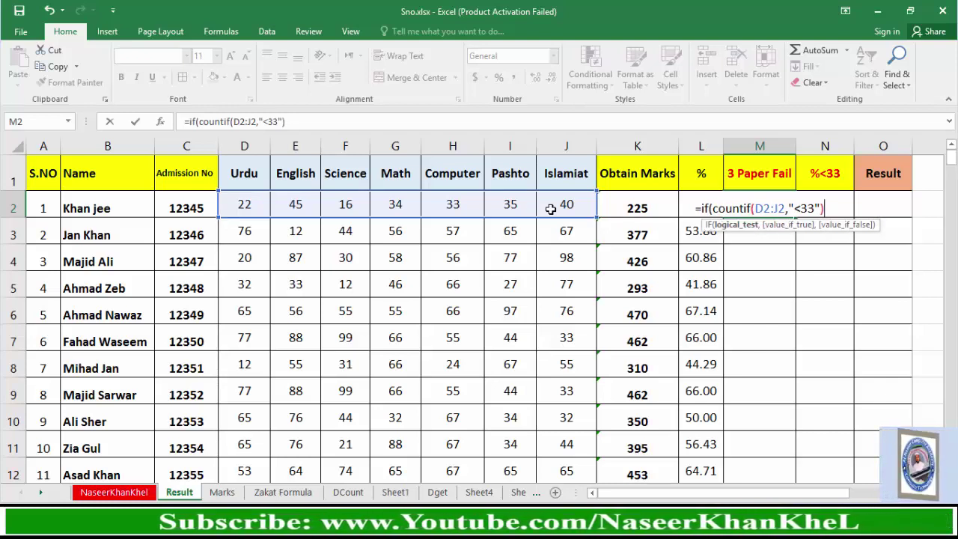
pyautogui.write('>=3')
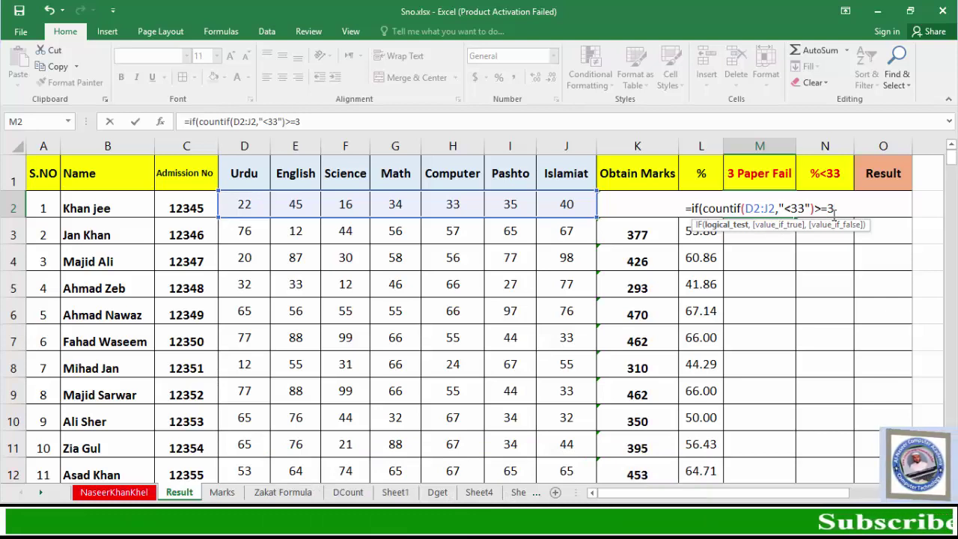
# Complete the M2 formula with "Fail" if true and "Pass" if false, and fill it down the 3 Paper Fail column
pyautogui.write(',')
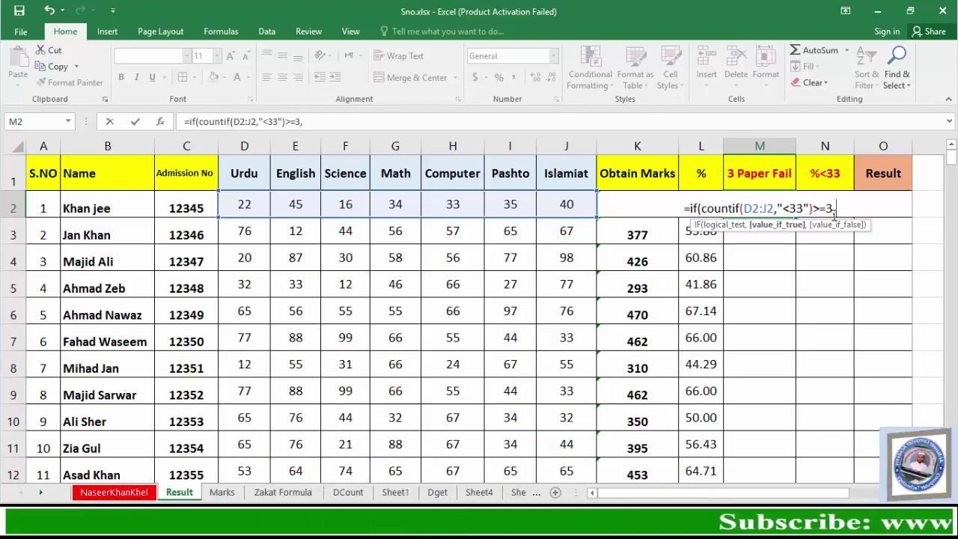
pyautogui.write('"F')
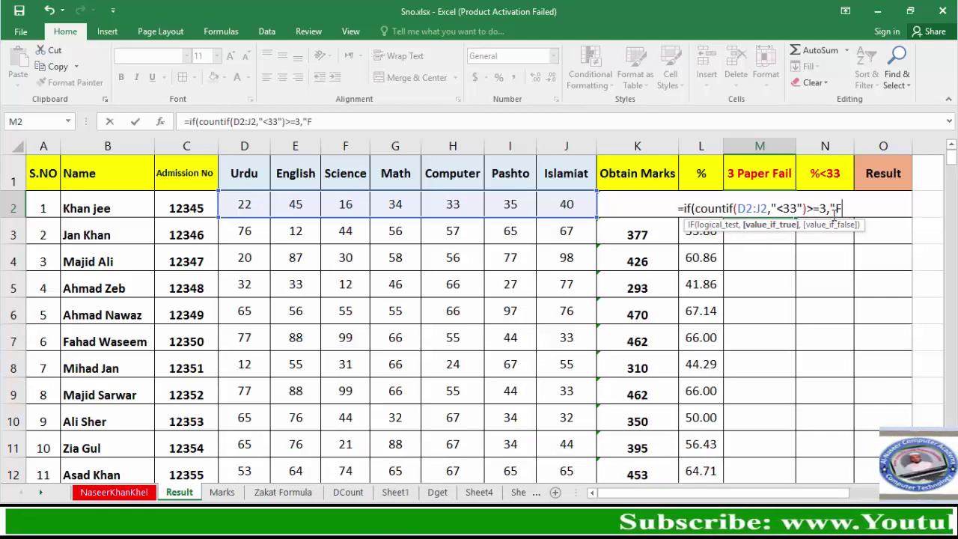
pyautogui.write('ail",')
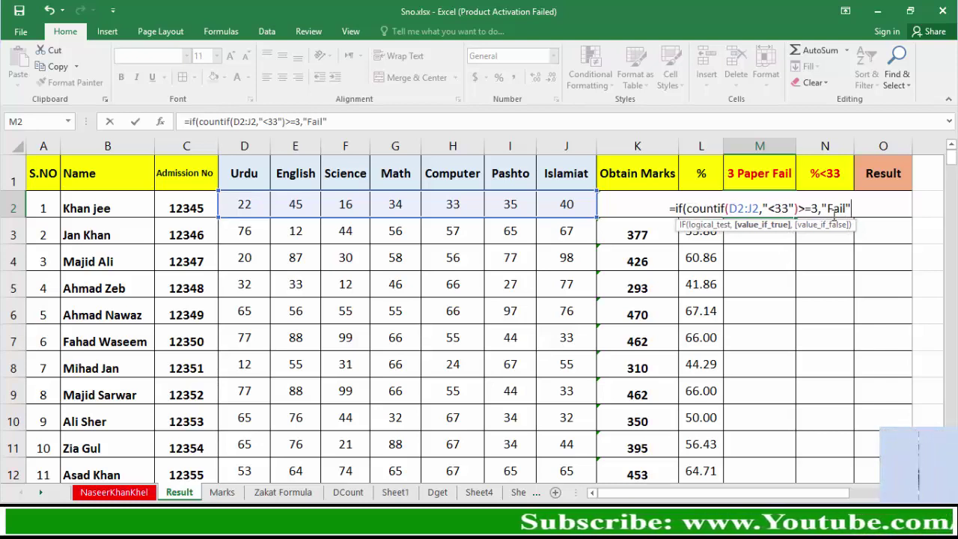
pyautogui.write('"')
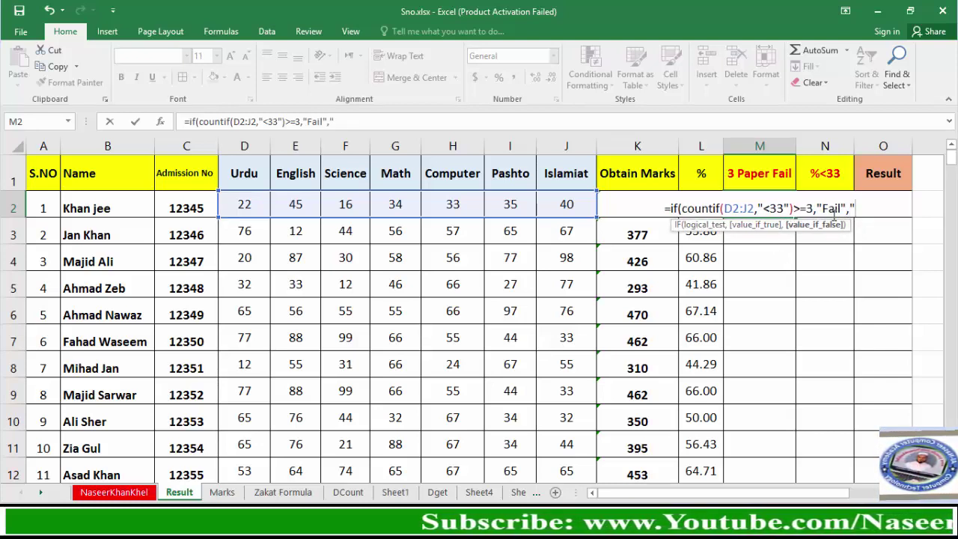
pyautogui.write('Pas')
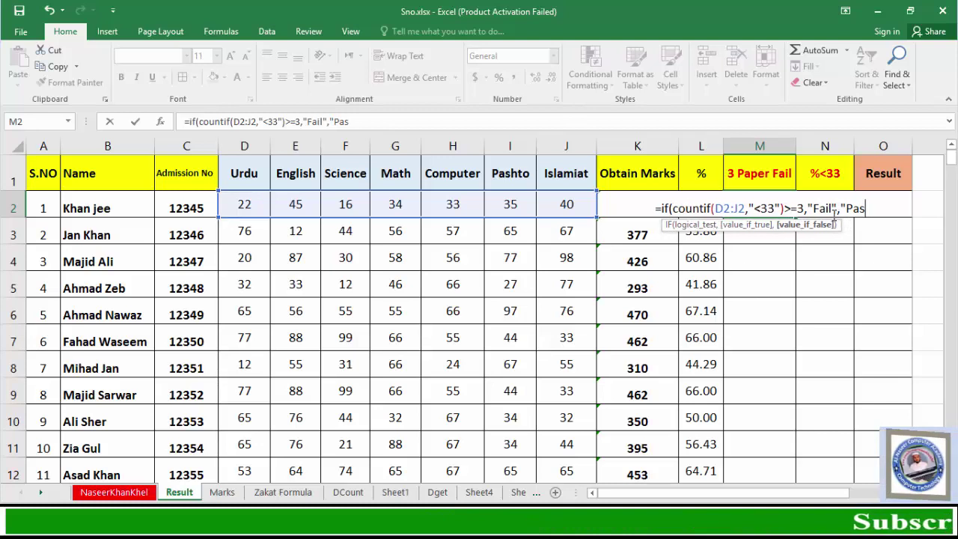
pyautogui.write('s')
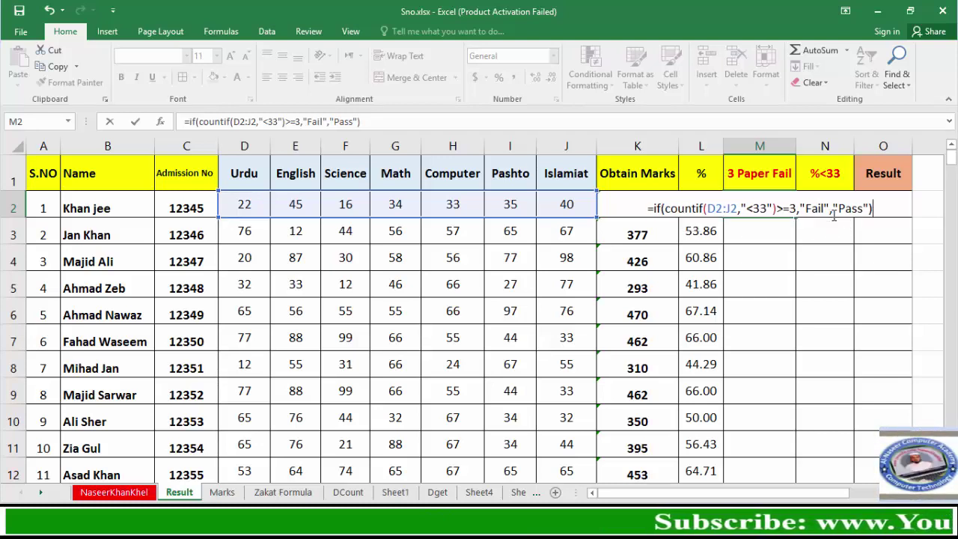
pyautogui.press('Return')
pyautogui.click(784, 214)
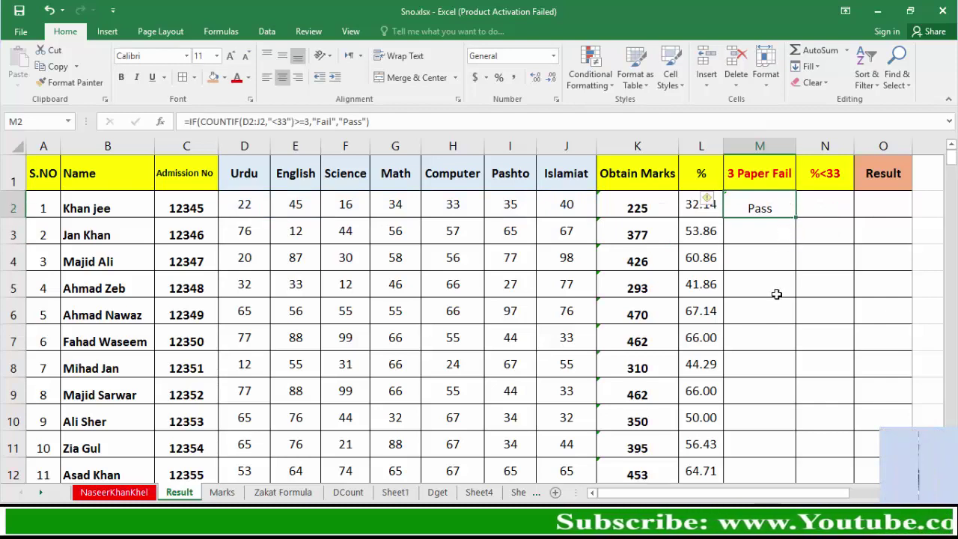
pyautogui.doubleClick(797, 219)
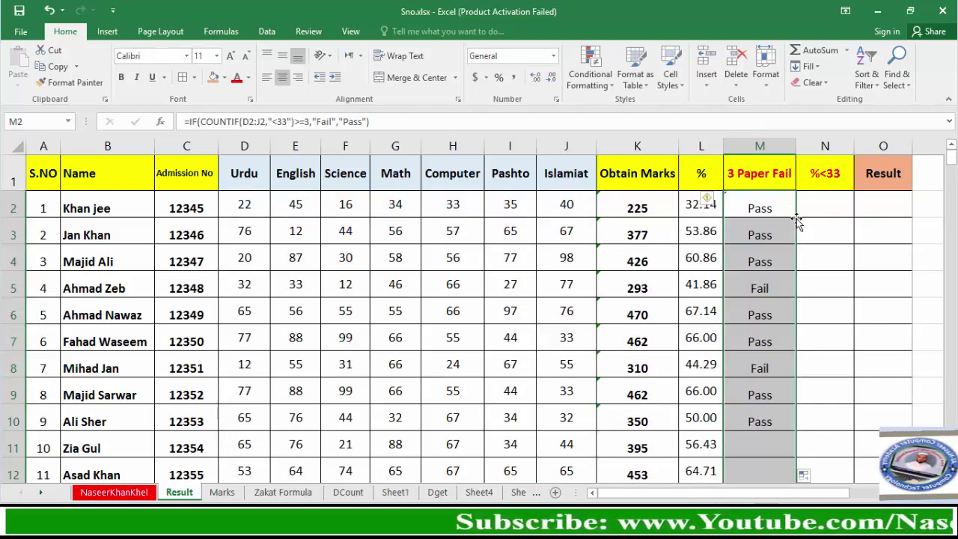
# Enter =IF(L2<33,"Fail","Pass") in N2 and fill it down the %<33 column for all students
pyautogui.click(829, 208)
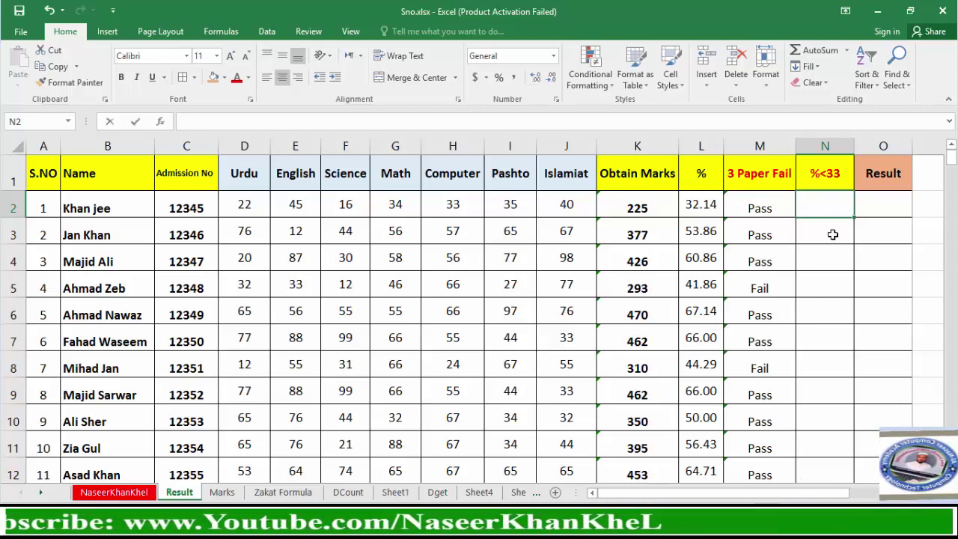
pyautogui.write('=if(')
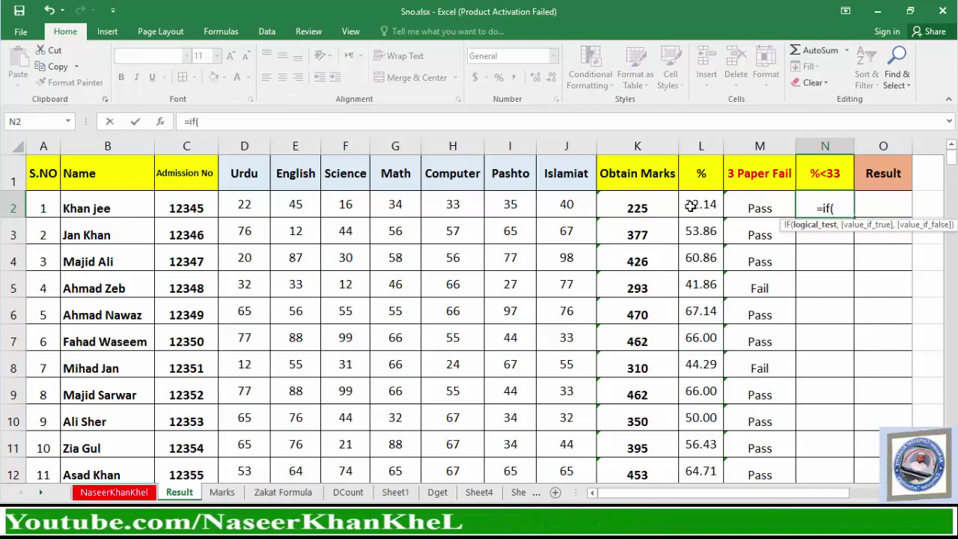
pyautogui.click(690, 206)
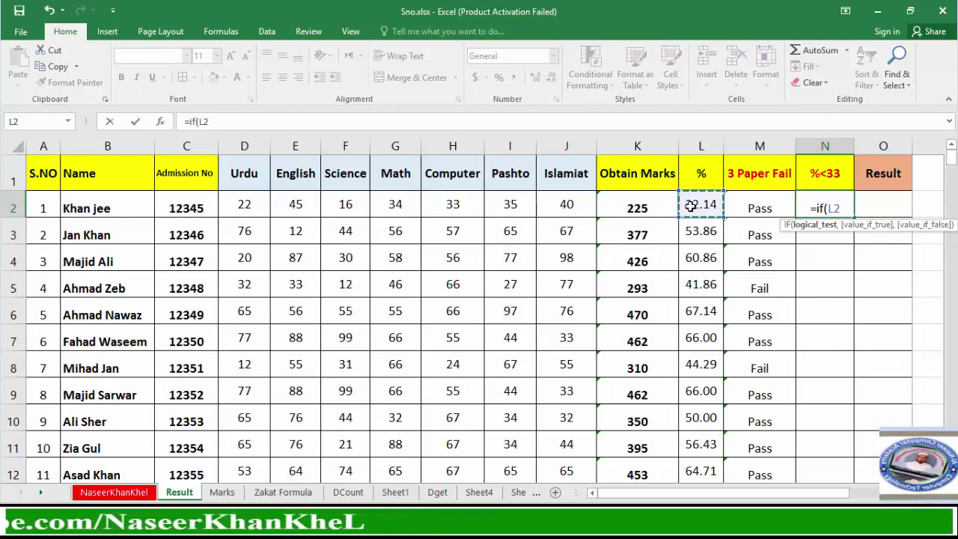
pyautogui.write('<33')
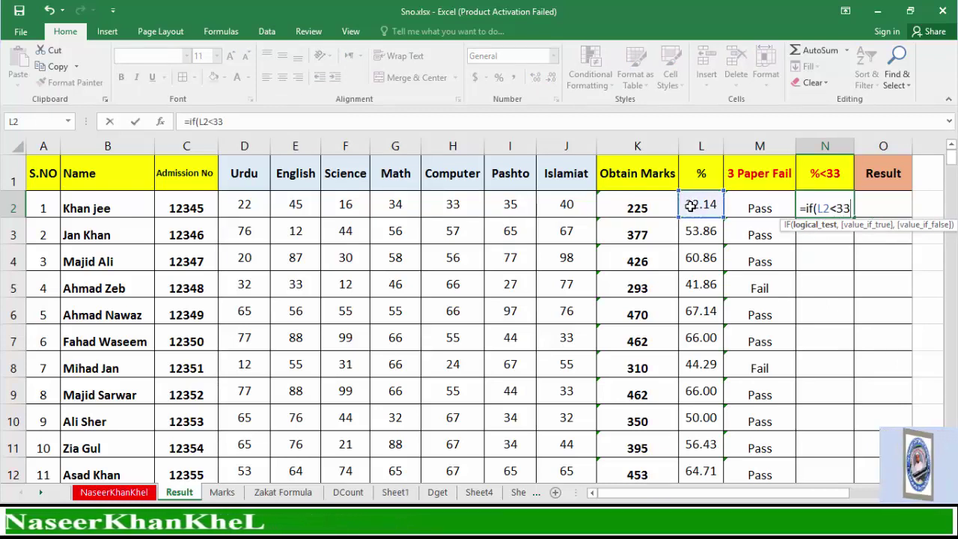
pyautogui.write(',"Fail",')
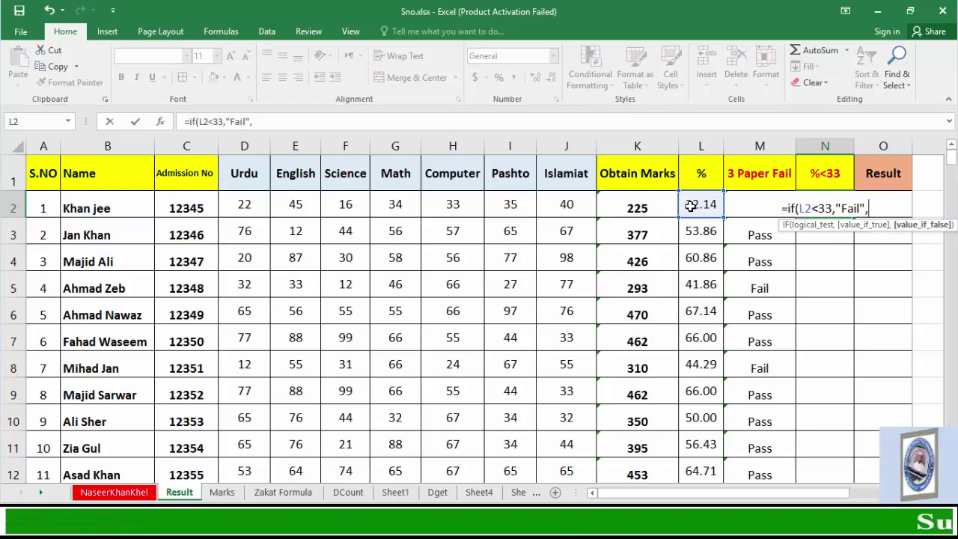
pyautogui.write('"Pa')
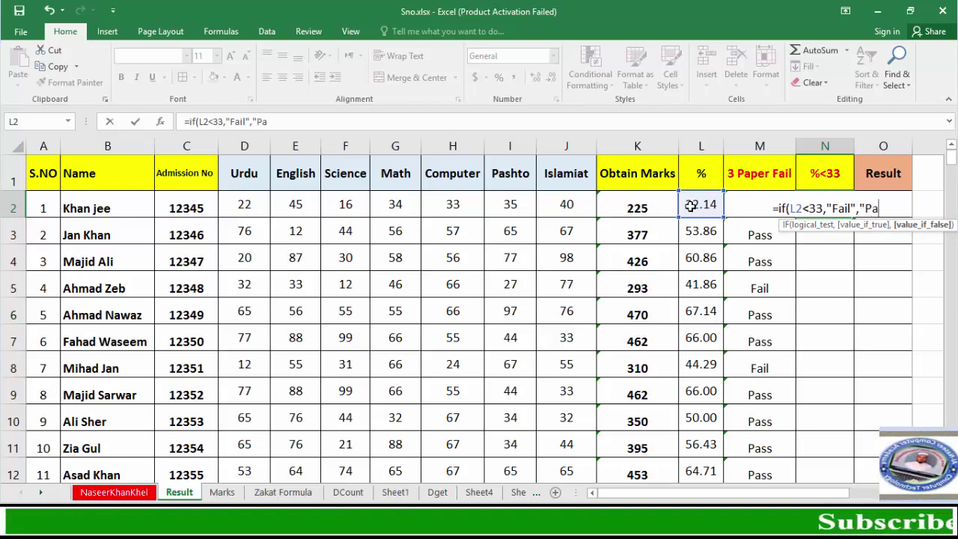
pyautogui.write('ss')
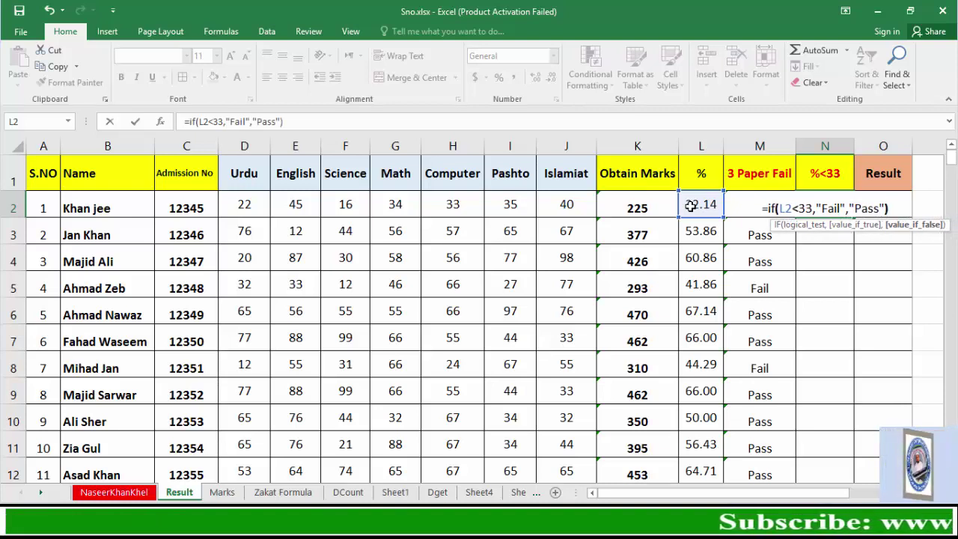
pyautogui.write('")')
pyautogui.press('Return')
pyautogui.press('Up')
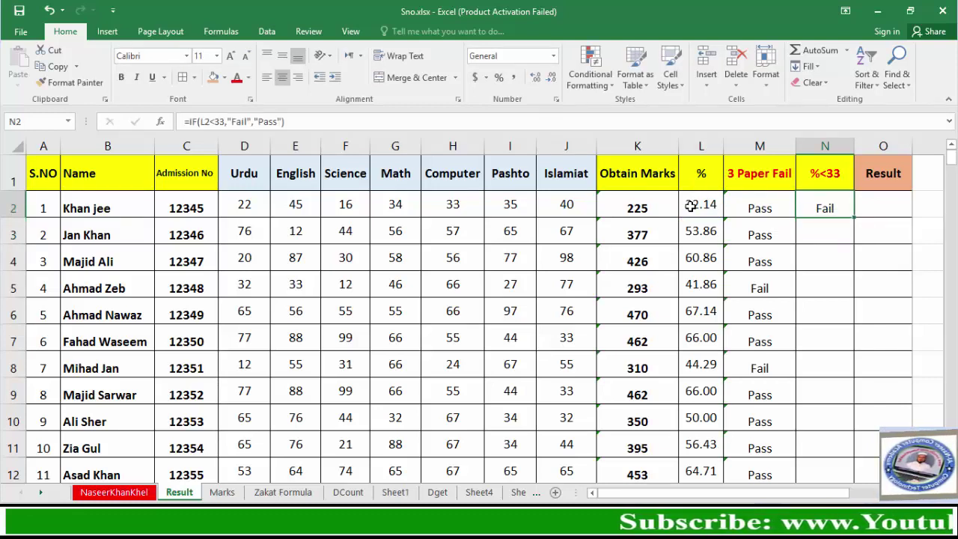
pyautogui.doubleClick(854, 220)
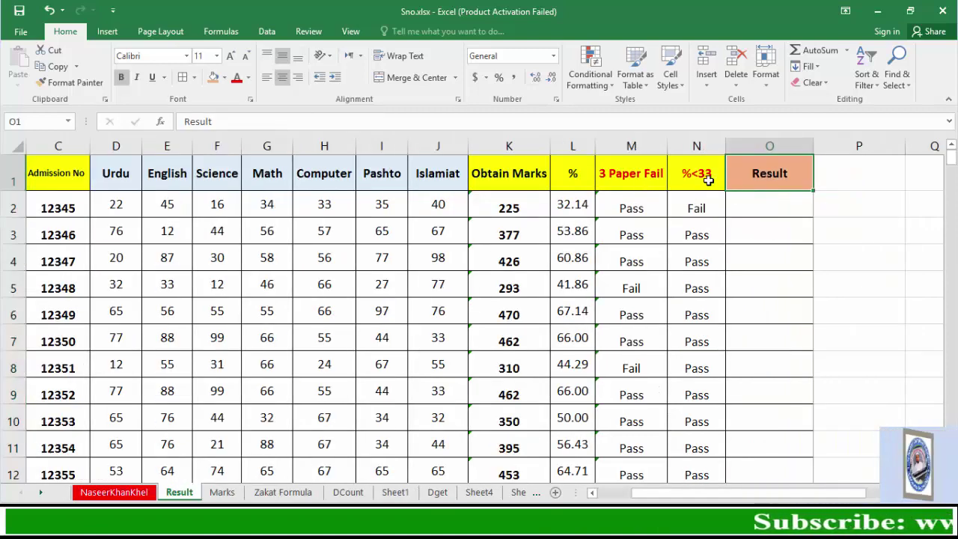
pyautogui.moveTo(622, 173); pyautogui.dragTo(683, 177)
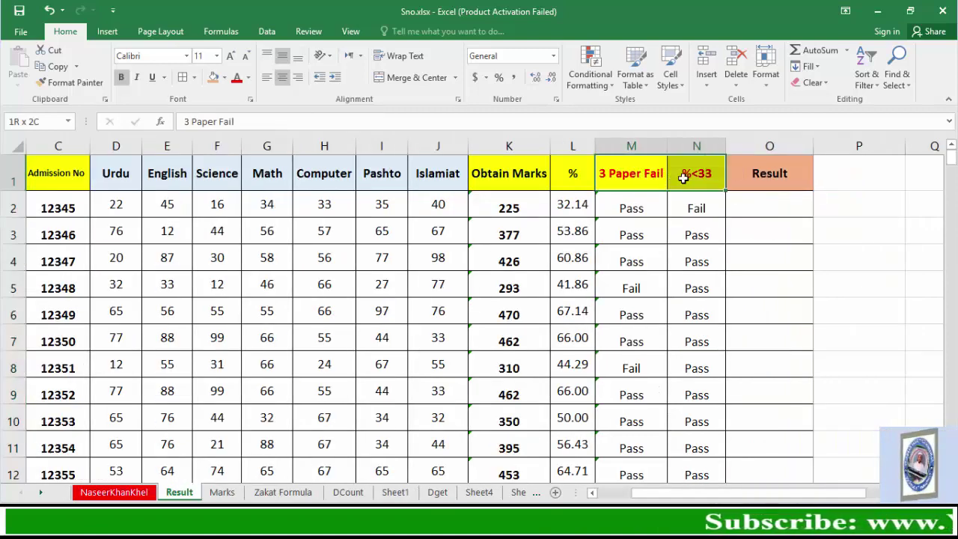
pyautogui.click(625, 180)
pyautogui.moveTo(633, 177); pyautogui.dragTo(635, 247)
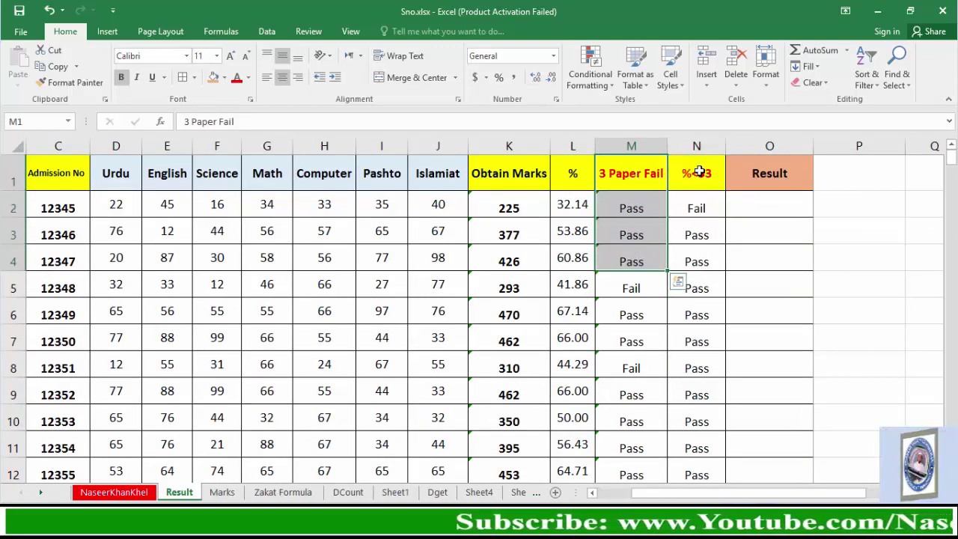
pyautogui.moveTo(699, 169); pyautogui.dragTo(688, 257)
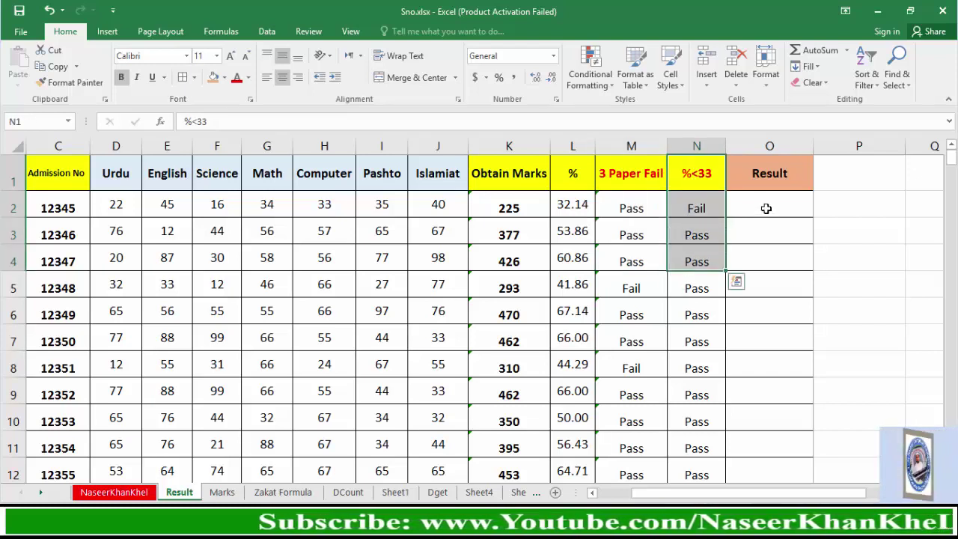
# Begin an IF formula in O2 under Result with an OR test whose first condition is M2="Fail"
pyautogui.click(766, 208)
pyautogui.write('=')
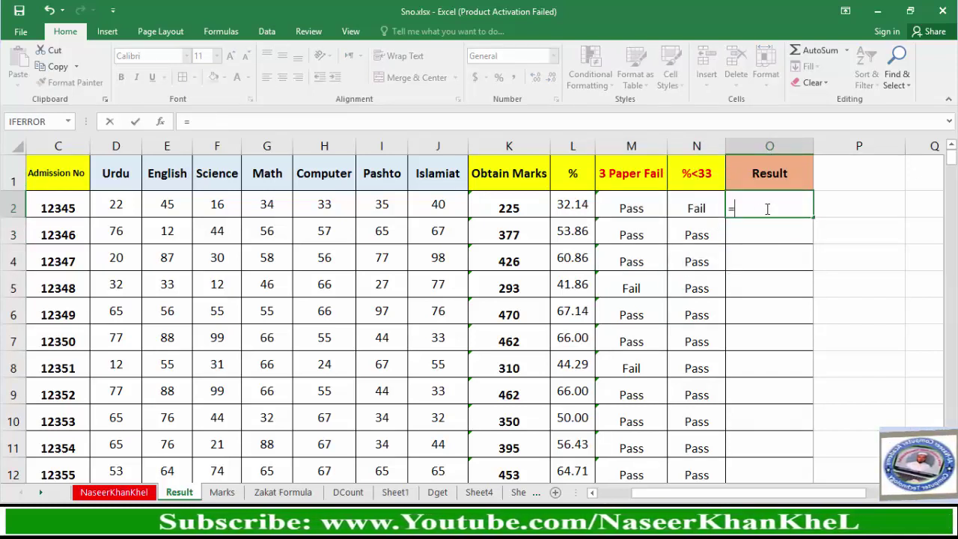
pyautogui.write('if(')
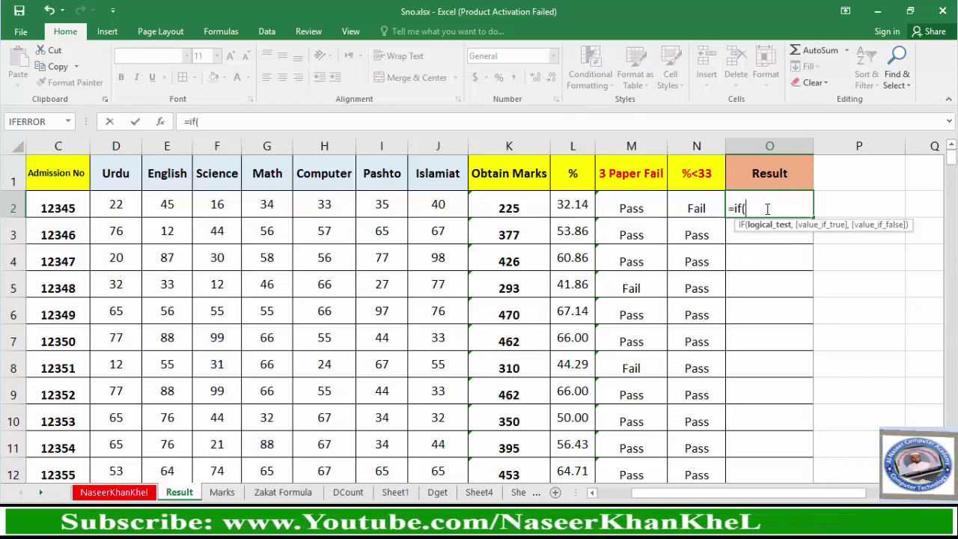
pyautogui.write('or')
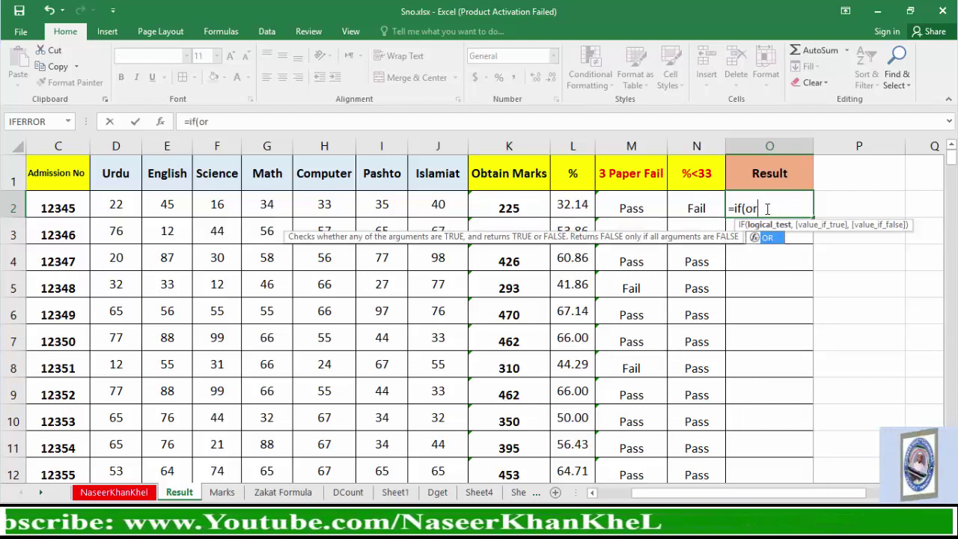
pyautogui.write('(')
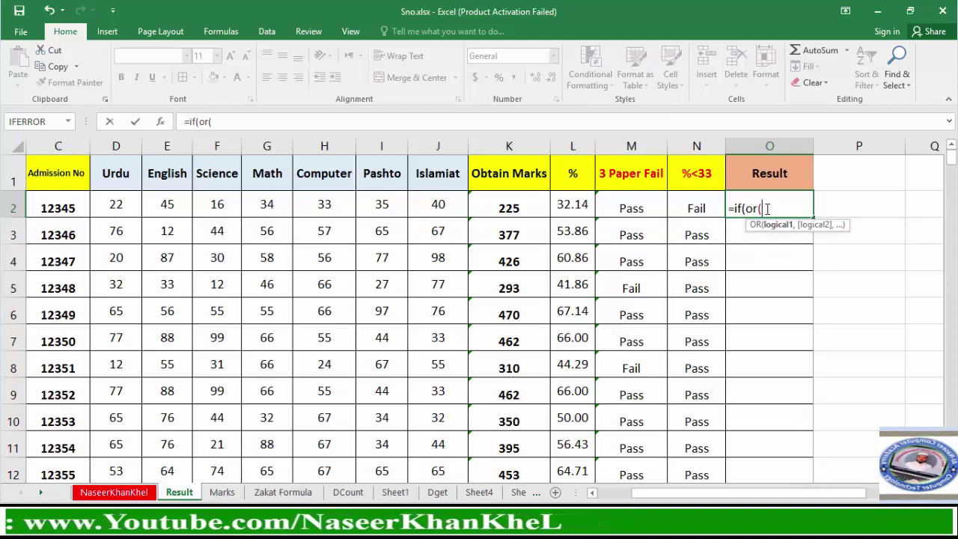
pyautogui.click(632, 206)
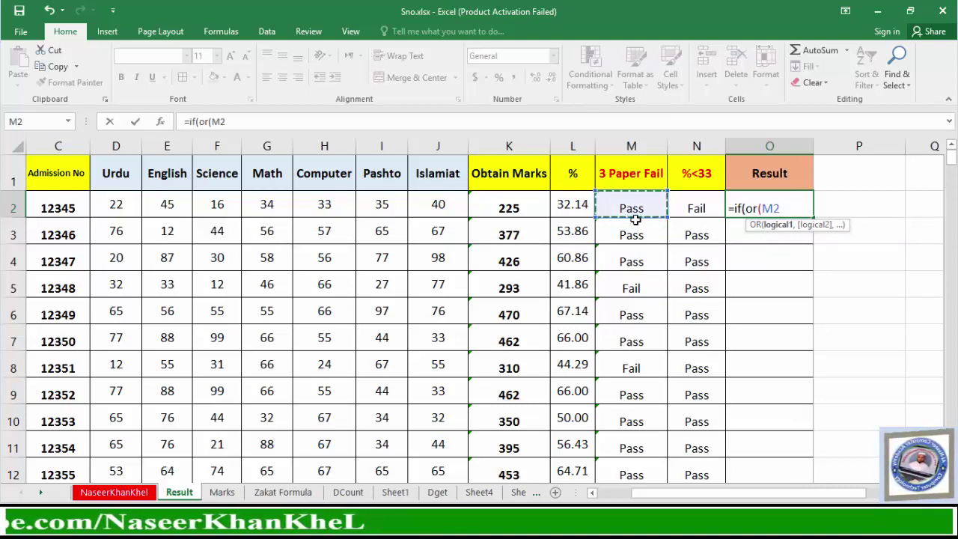
pyautogui.write('="')
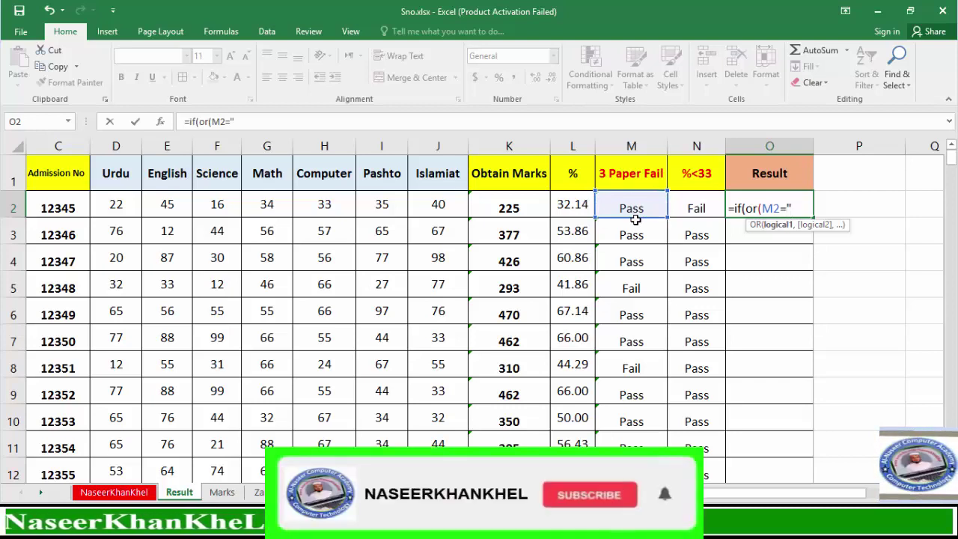
pyautogui.write('Fail"')
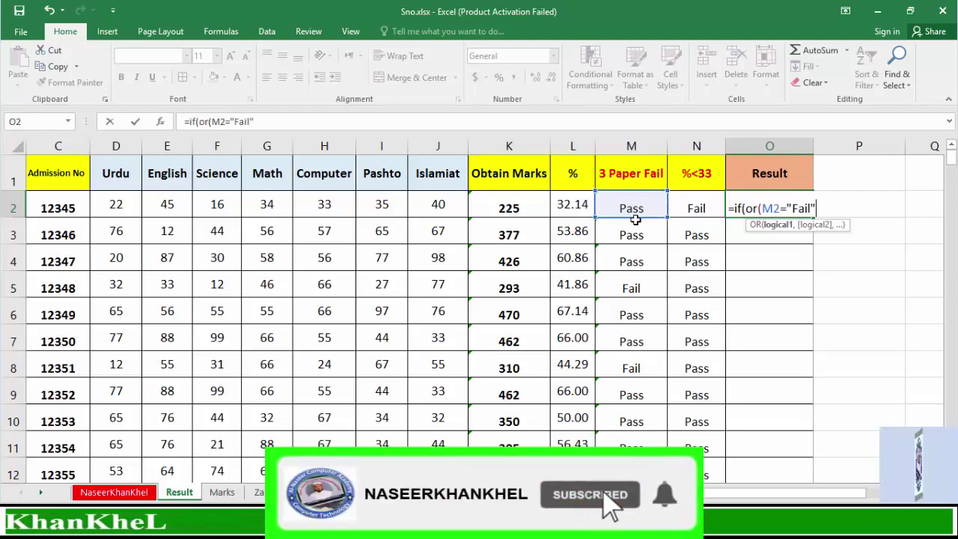
pyautogui.write(',')
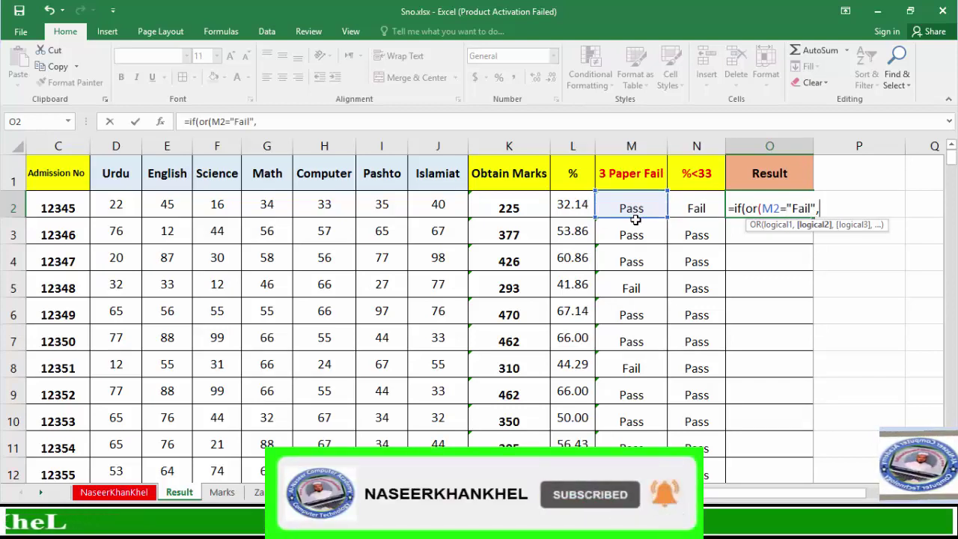
# Complete the O2 formula as =IF(OR(M2="Fail",N2="Fail"),"Fail","Pass") and fill it down the Result column
pyautogui.click(696, 210)
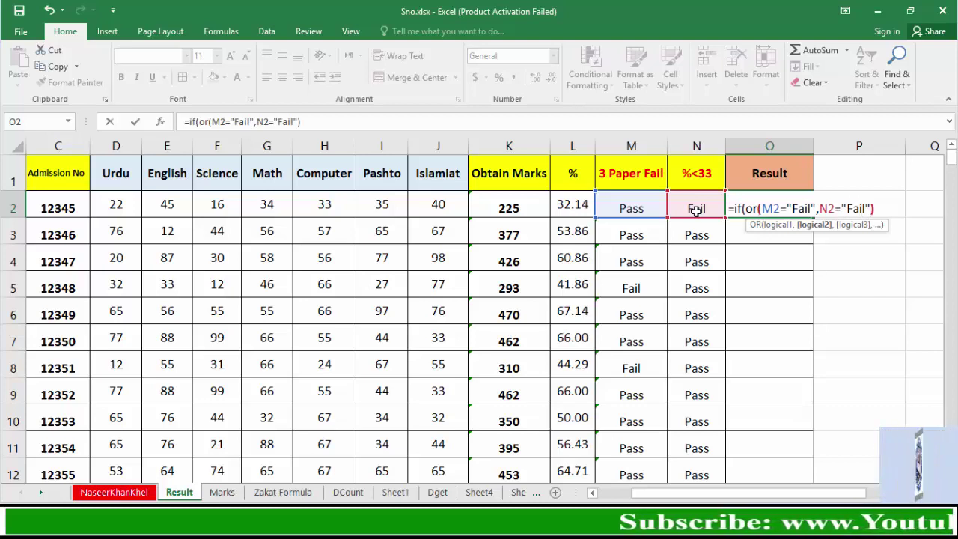
pyautogui.write('="Fail"),"Fail","Pas')
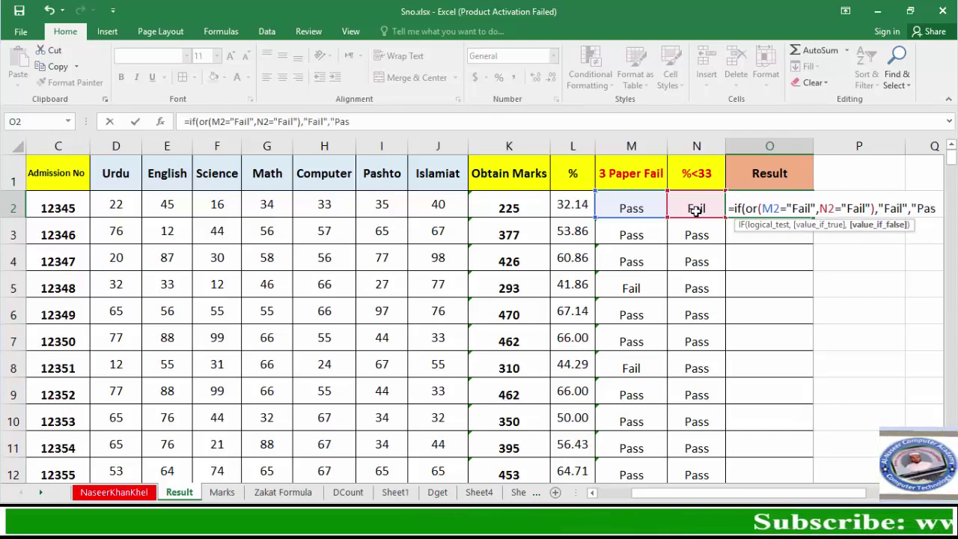
pyautogui.write('s"')
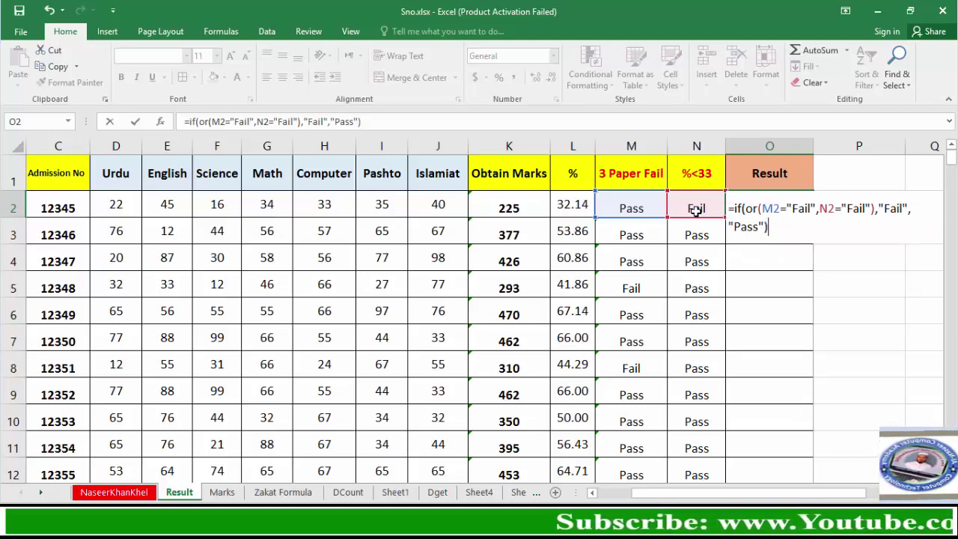
pyautogui.hotkey('ctrl', 'Return')
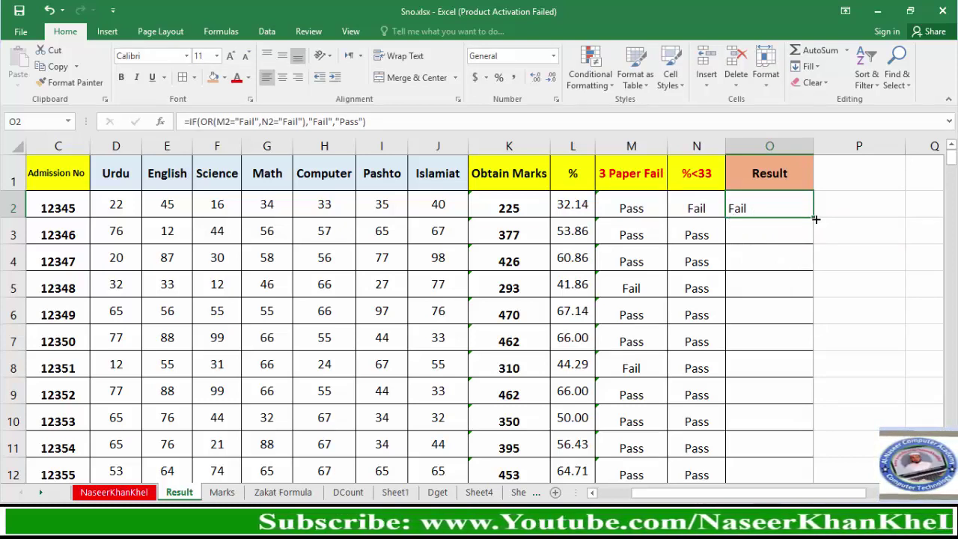
pyautogui.doubleClick(816, 219)
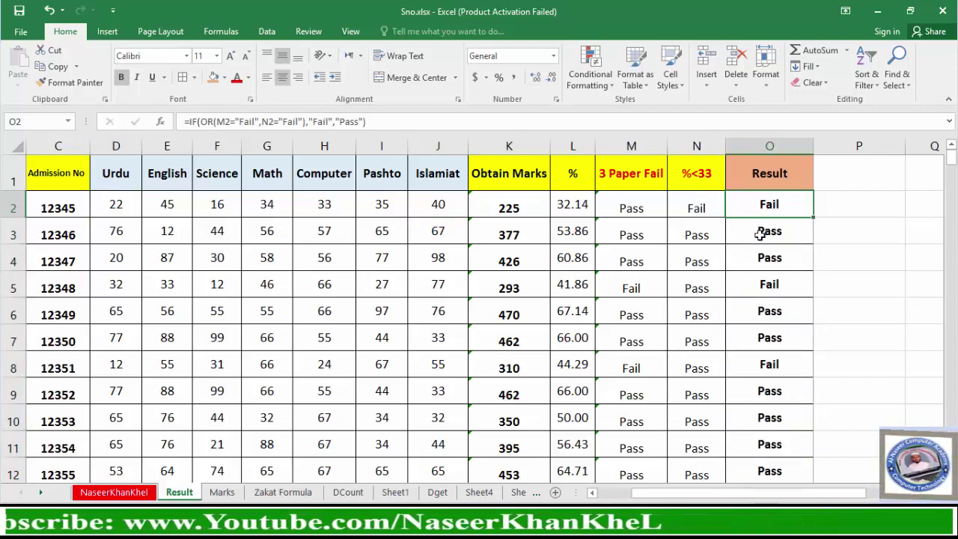
# Check the Result formulas in O3:O5 and compare the first student's percentage and %<33 cells with the final result
pyautogui.click(759, 234)
pyautogui.click(761, 260)
pyautogui.click(762, 288)
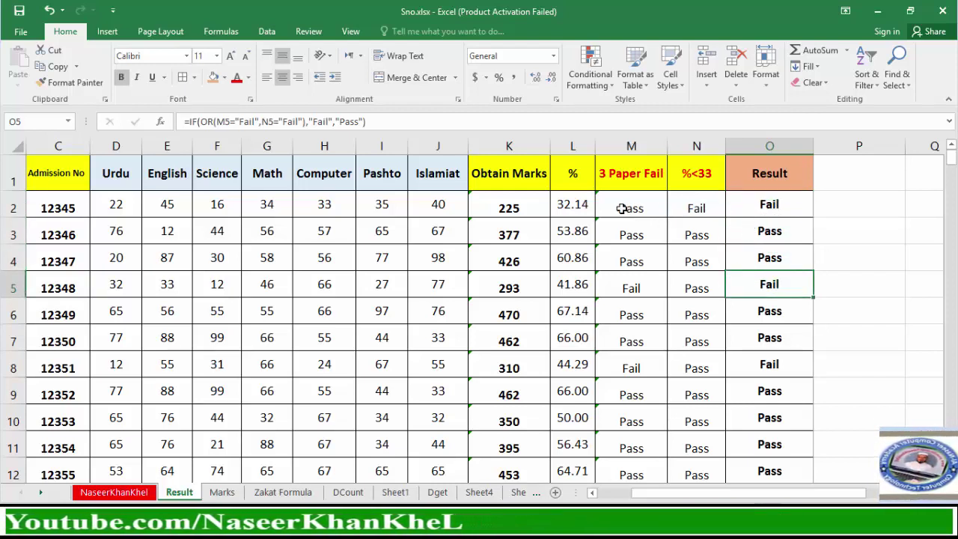
pyautogui.click(575, 208)
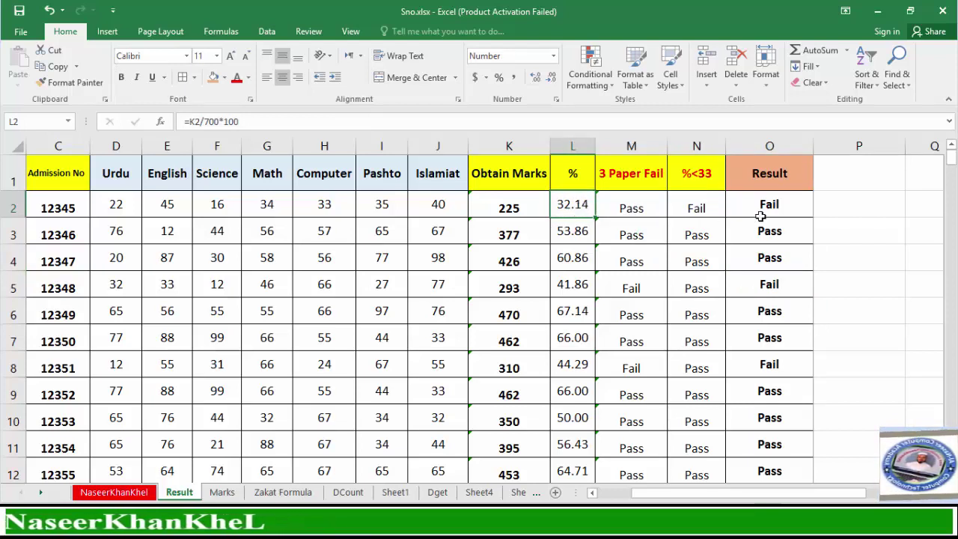
pyautogui.click(700, 208)
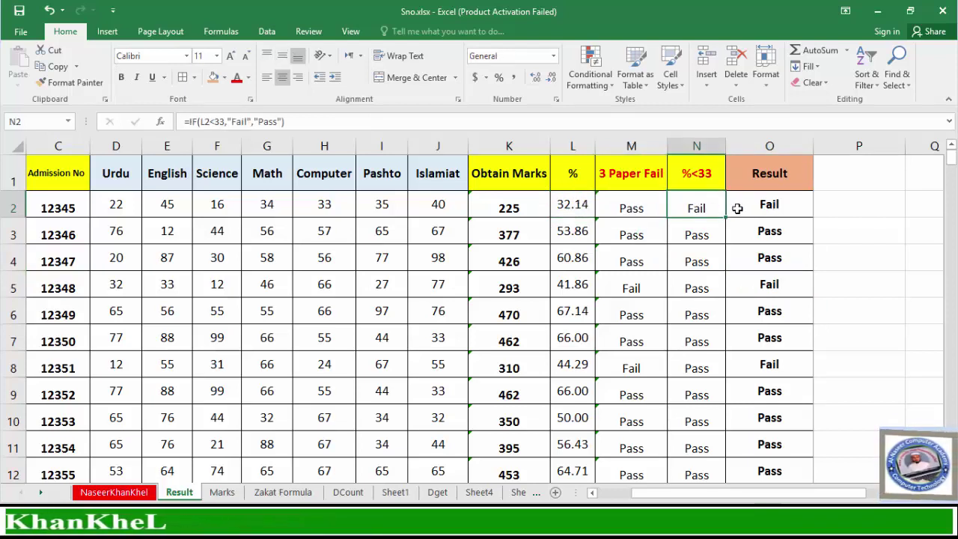
pyautogui.click(769, 206)
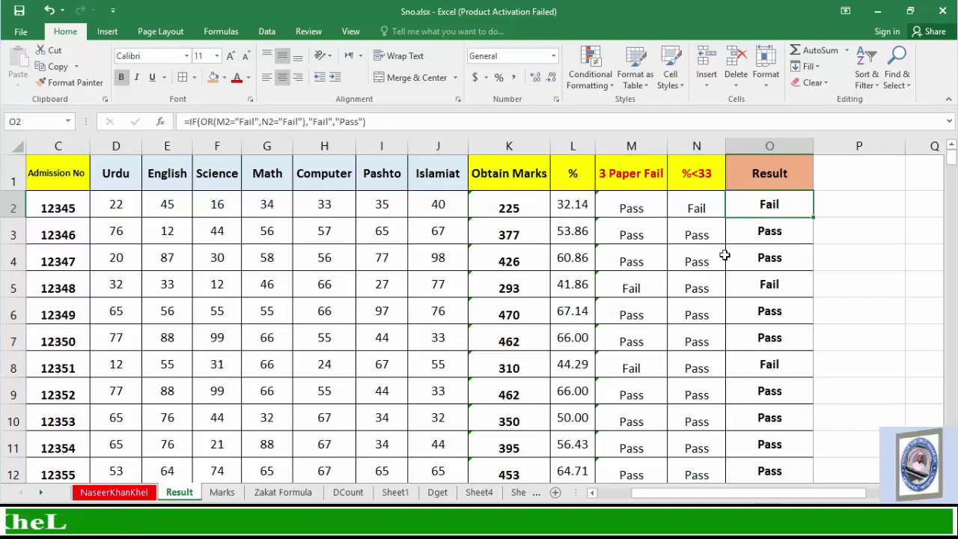
# Examine row 5's result against its 3 Paper Fail formula, its Urdu, Science and Pashto marks, and its percentage
pyautogui.click(778, 284)
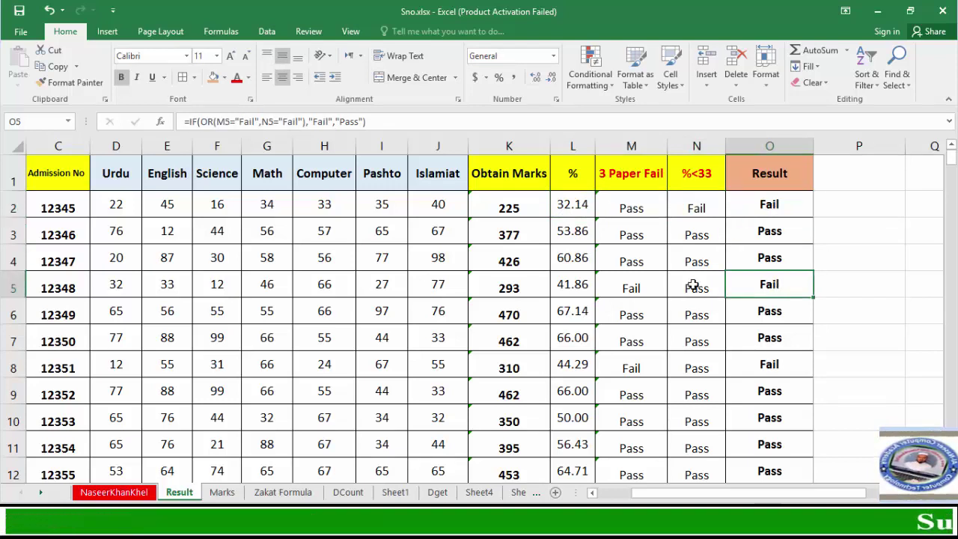
pyautogui.click(627, 288)
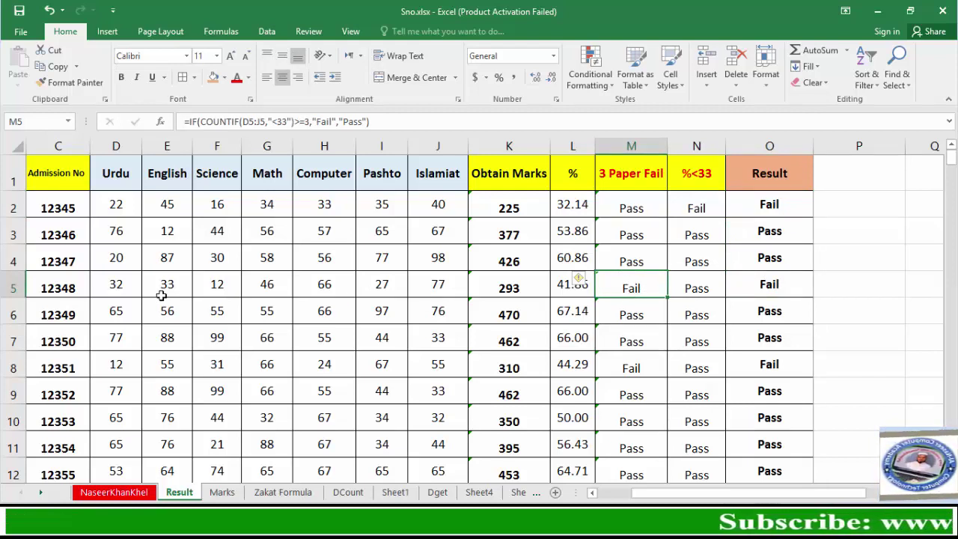
pyautogui.click(121, 288)
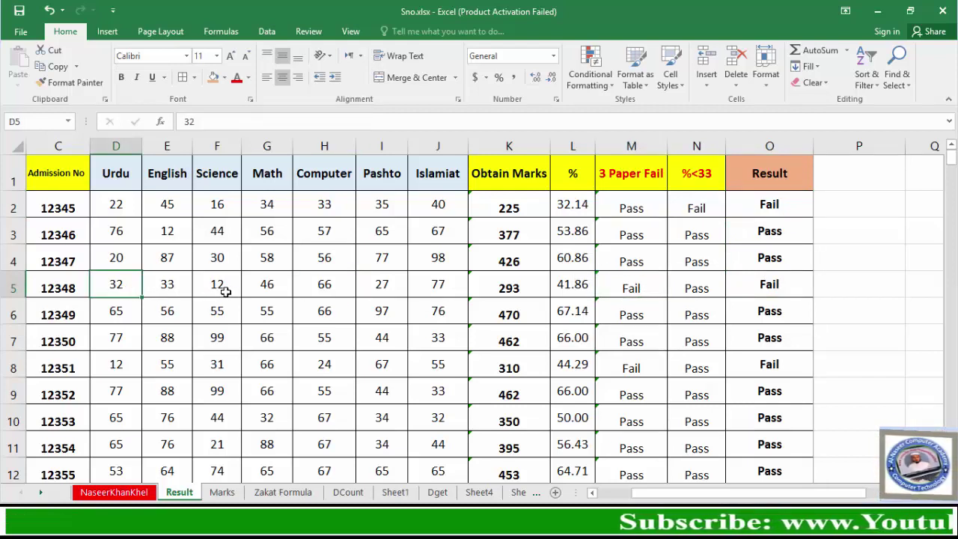
pyautogui.click(220, 290)
pyautogui.click(381, 290)
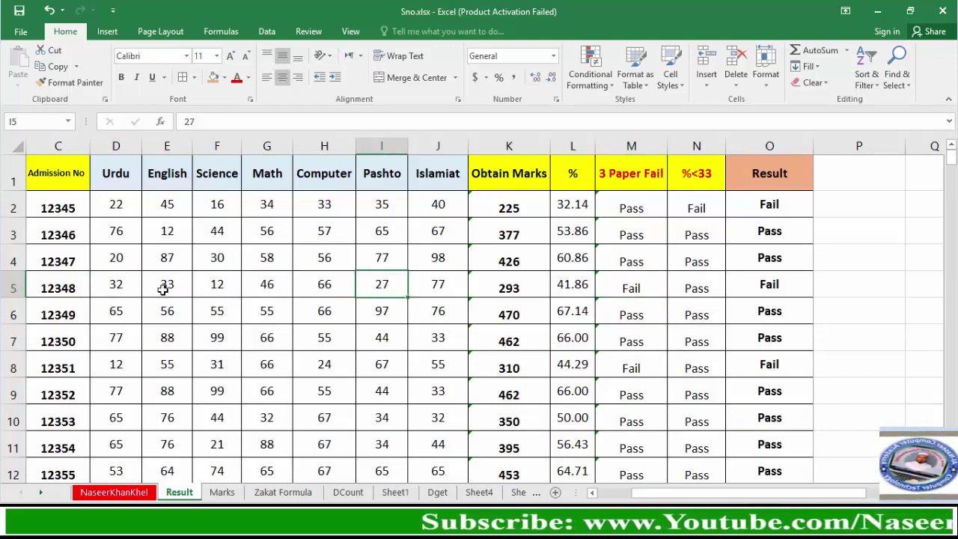
pyautogui.click(634, 289)
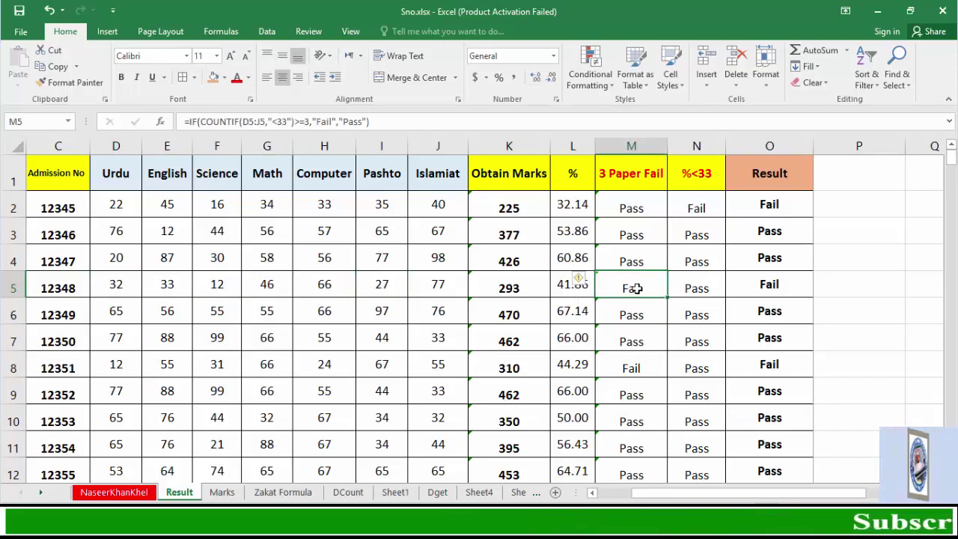
pyautogui.click(560, 289)
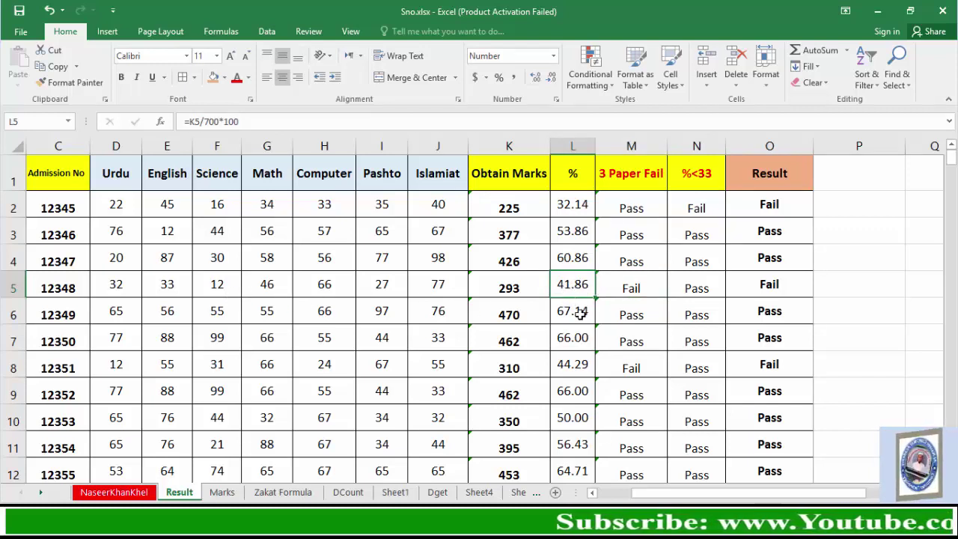
pyautogui.click(763, 290)
# Highlight Result column cells from O2 down that are equal to "Fail" with Light Red Fill with Dark Red Text
pyautogui.click(770, 209)
pyautogui.hotkey('ctrl', 'shift', 'Down')
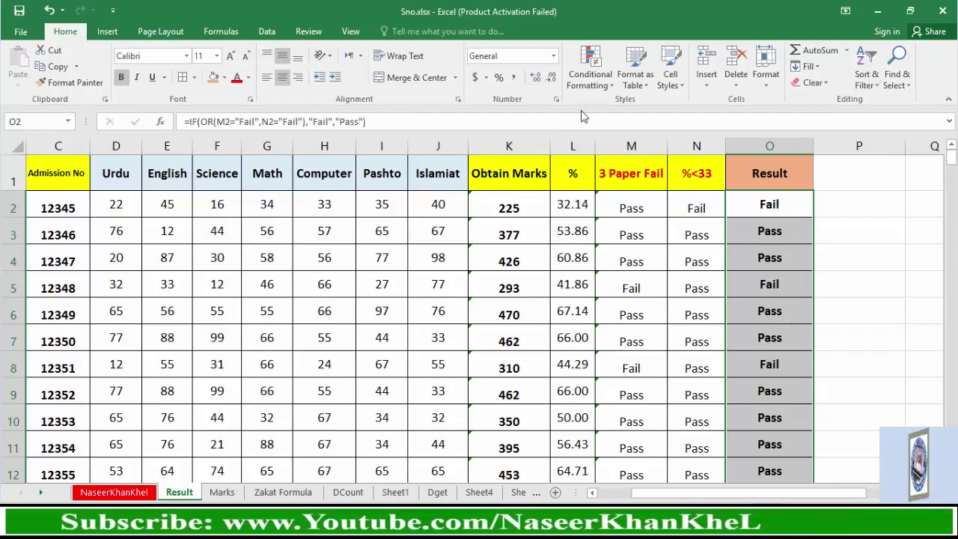
pyautogui.click(610, 88)
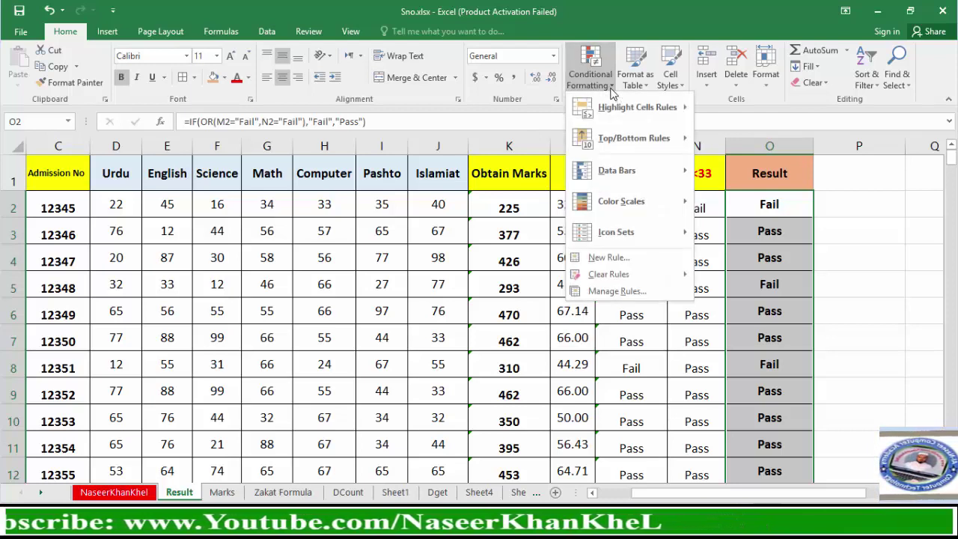
pyautogui.moveTo(617, 116)
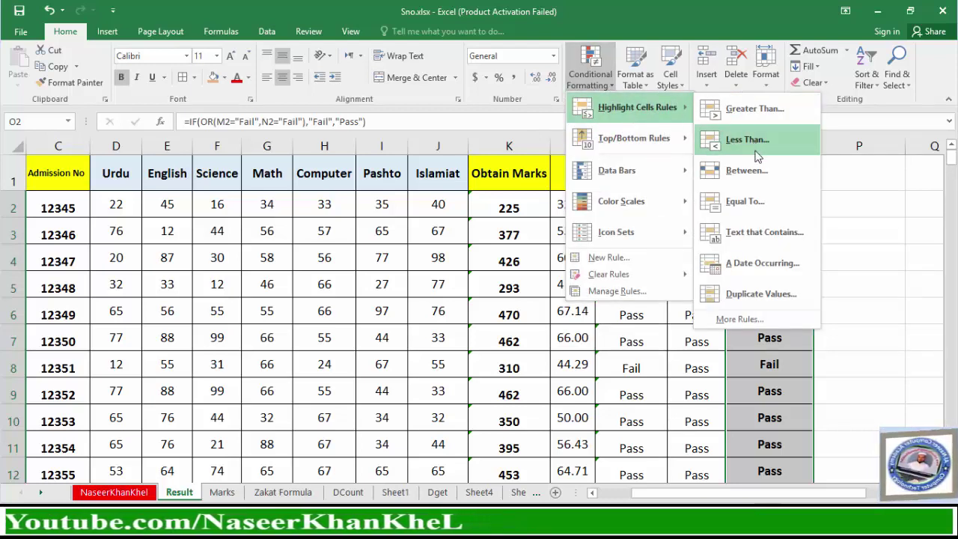
pyautogui.click(748, 201)
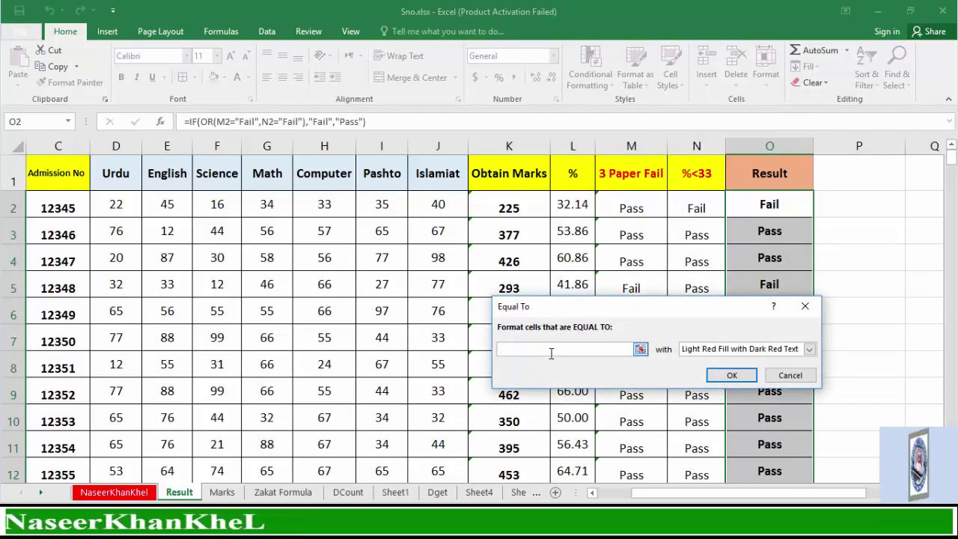
pyautogui.write('Fail')
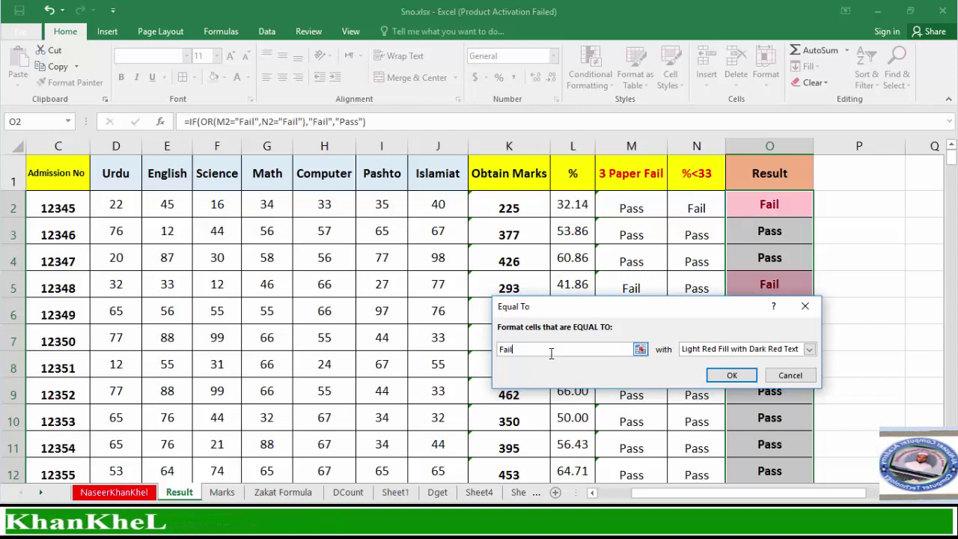
pyautogui.click(732, 374)
pyautogui.click(752, 314)
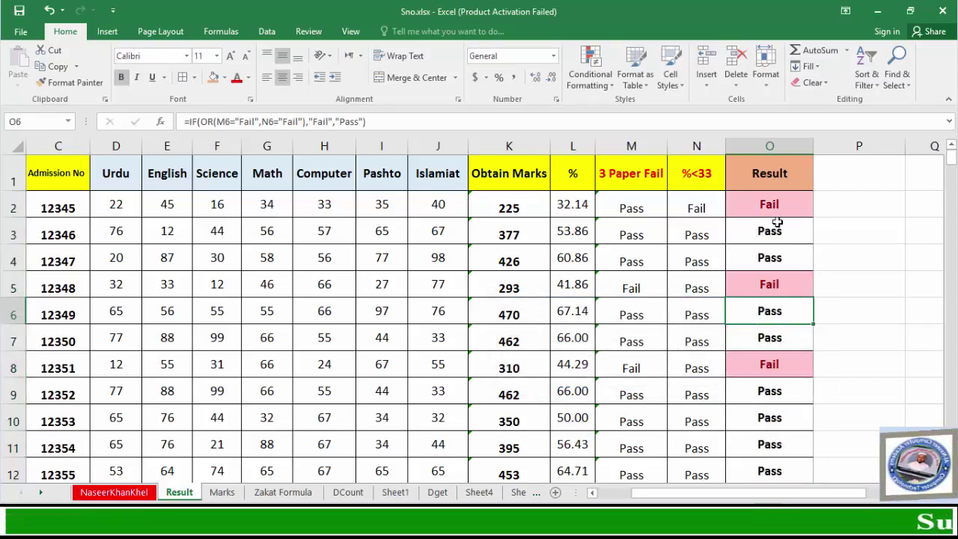
pyautogui.scroll(-3, 769, 309)
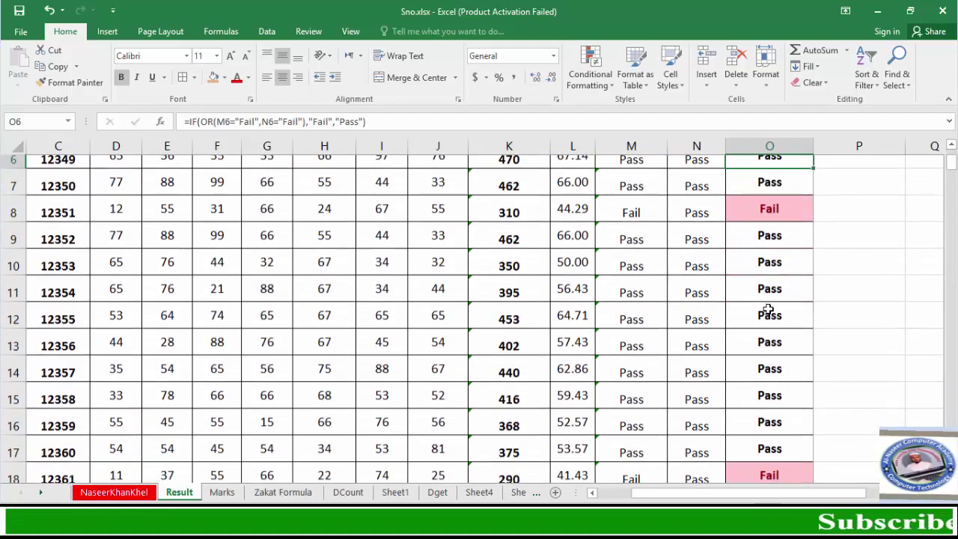
pyautogui.scroll(3, 769, 309)
pyautogui.moveTo(120, 203); pyautogui.dragTo(419, 457)
pyautogui.scroll(-3, 415, 441)
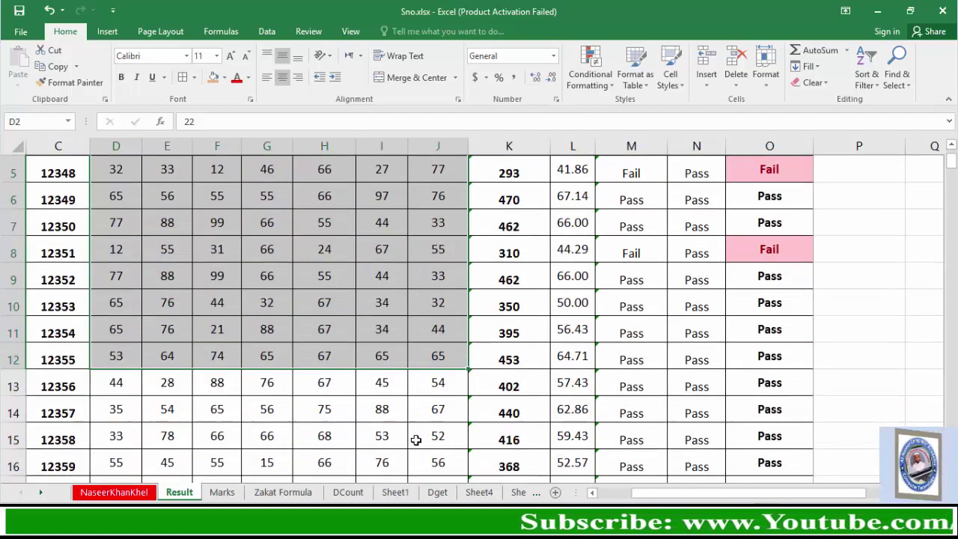
pyautogui.scroll(3, 390, 398)
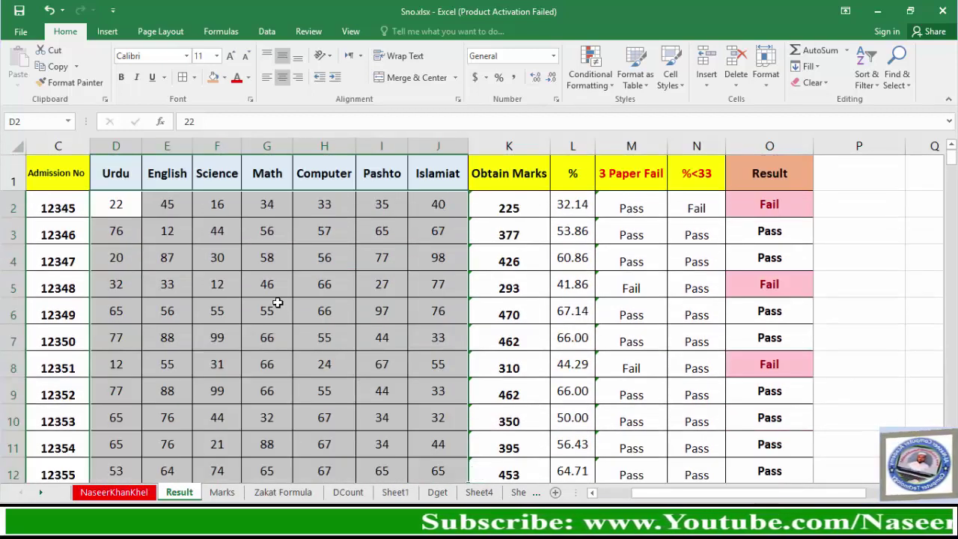
# Apply data validation to the subject marks in D2:J18, allowing only whole numbers greater than 32
pyautogui.click(121, 215)
pyautogui.moveTo(122, 215); pyautogui.dragTo(423, 436)
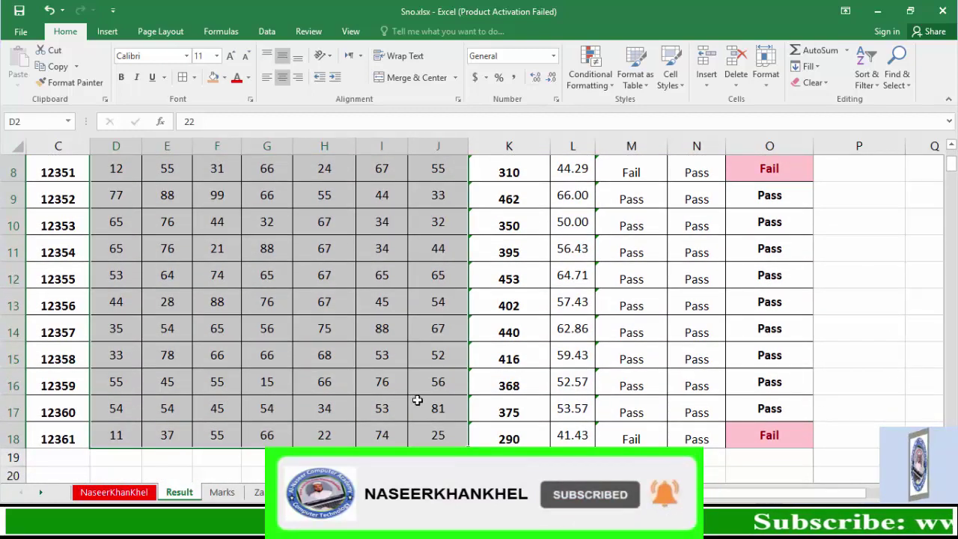
pyautogui.scroll(3, 416, 400)
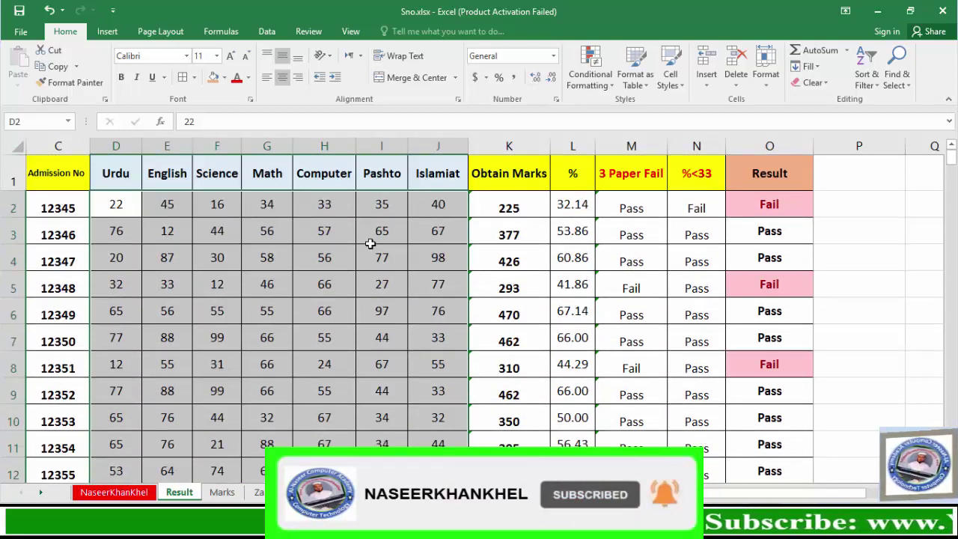
pyautogui.click(270, 33)
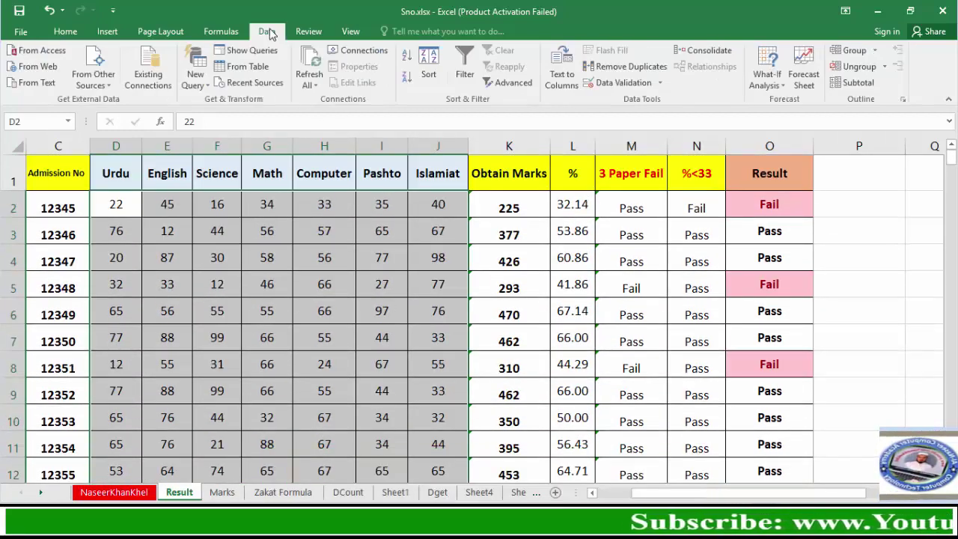
pyautogui.click(627, 83)
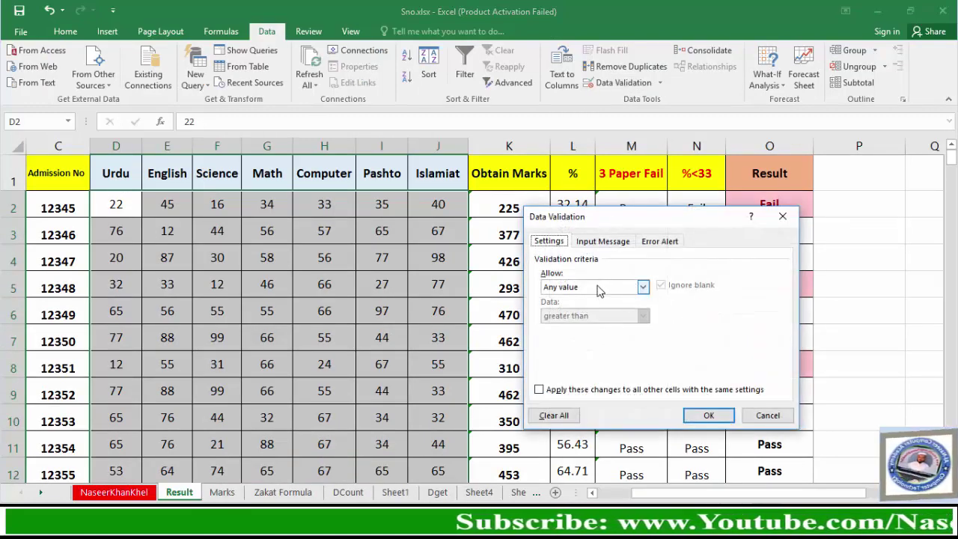
pyautogui.click(625, 289)
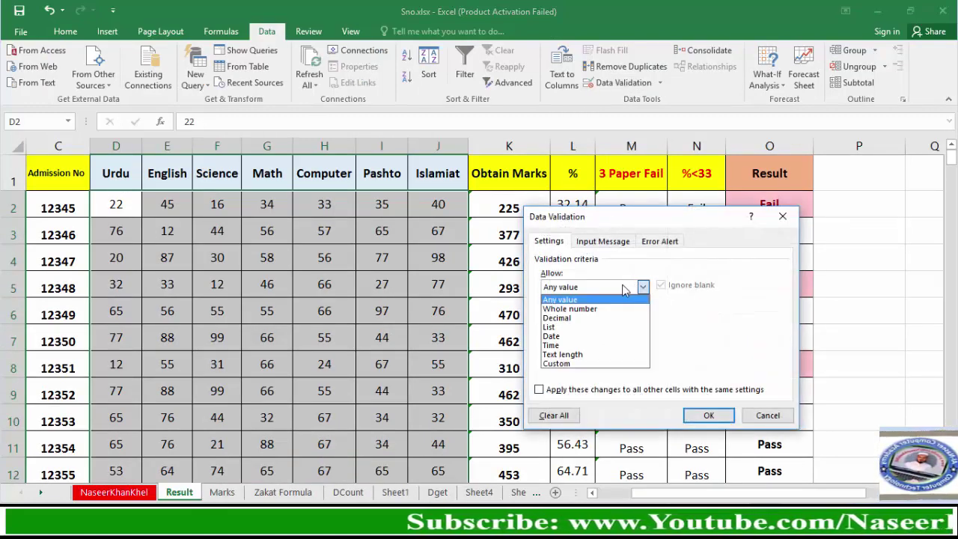
pyautogui.click(591, 309)
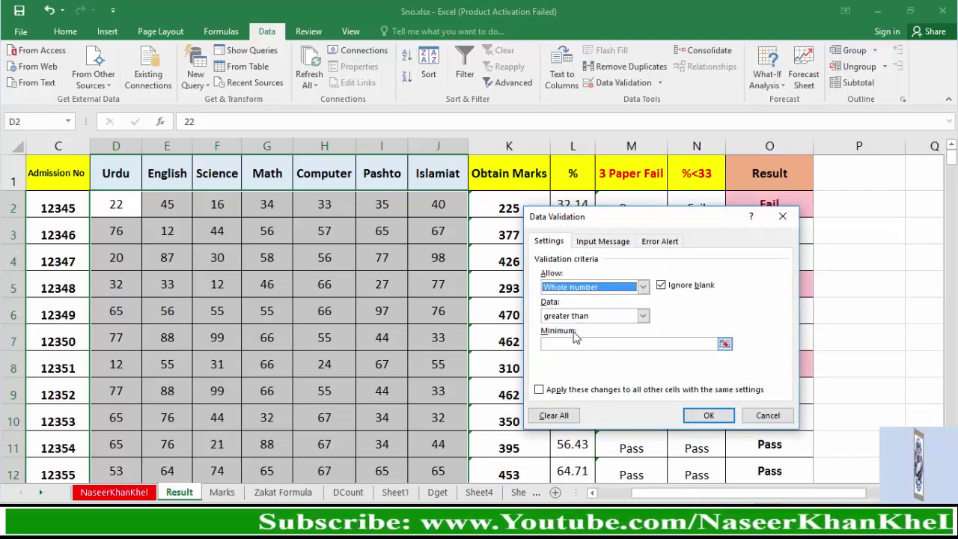
pyautogui.click(634, 316)
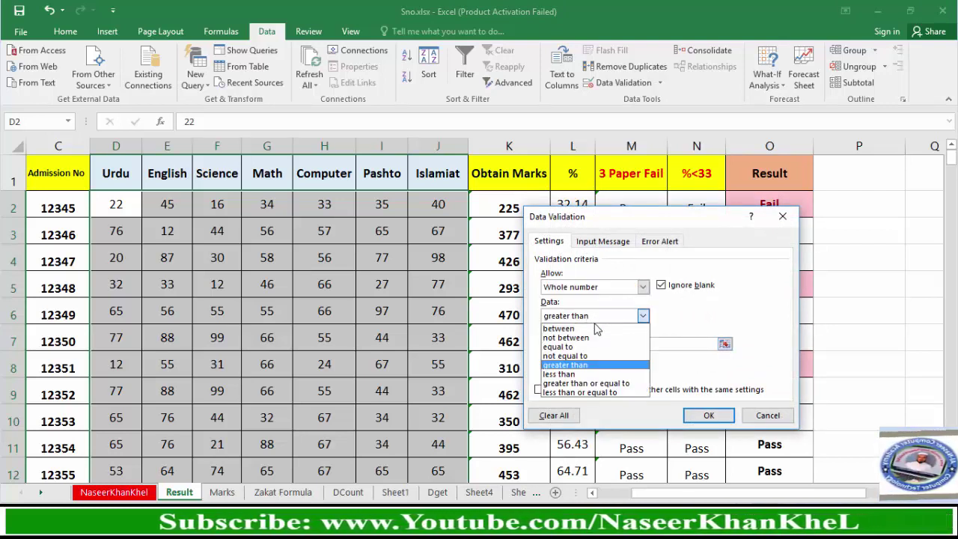
pyautogui.click(569, 365)
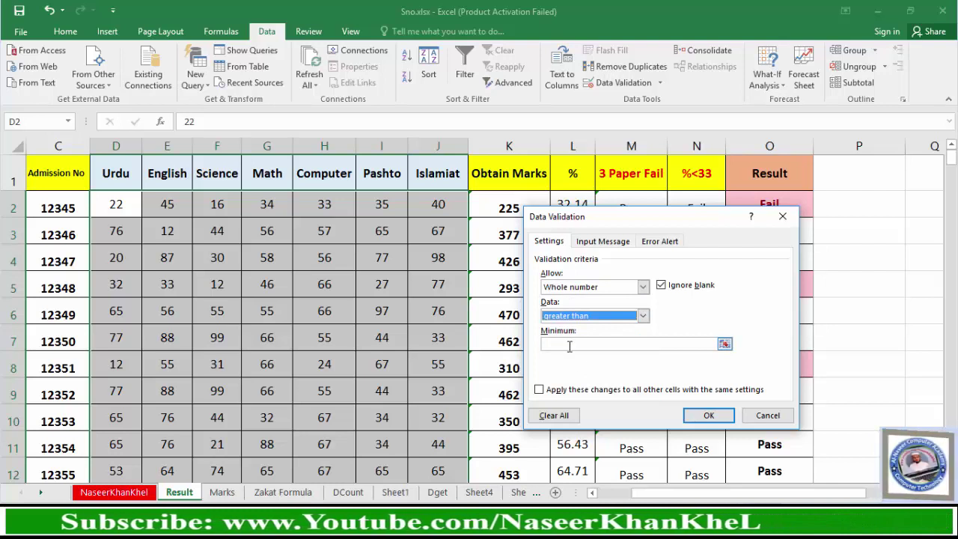
pyautogui.click(568, 344)
pyautogui.write('32')
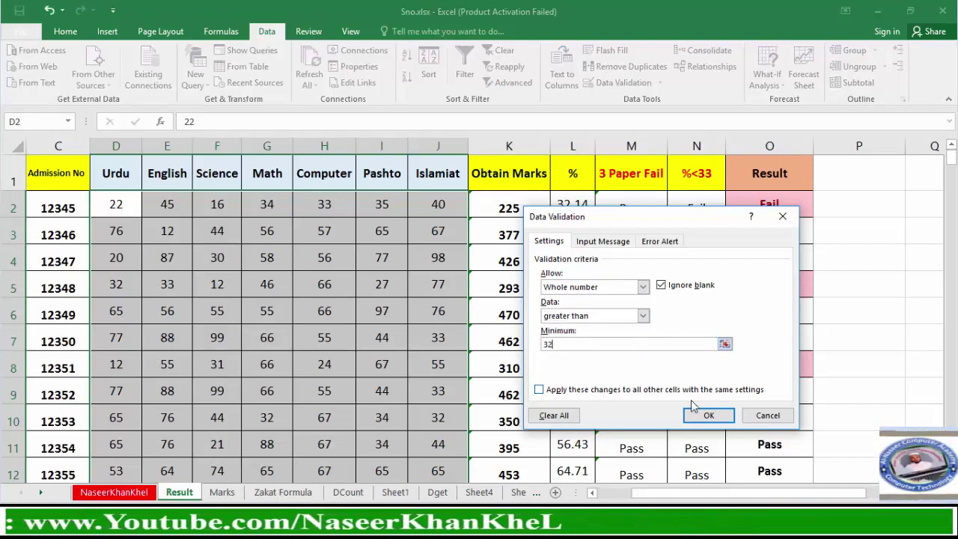
pyautogui.click(710, 416)
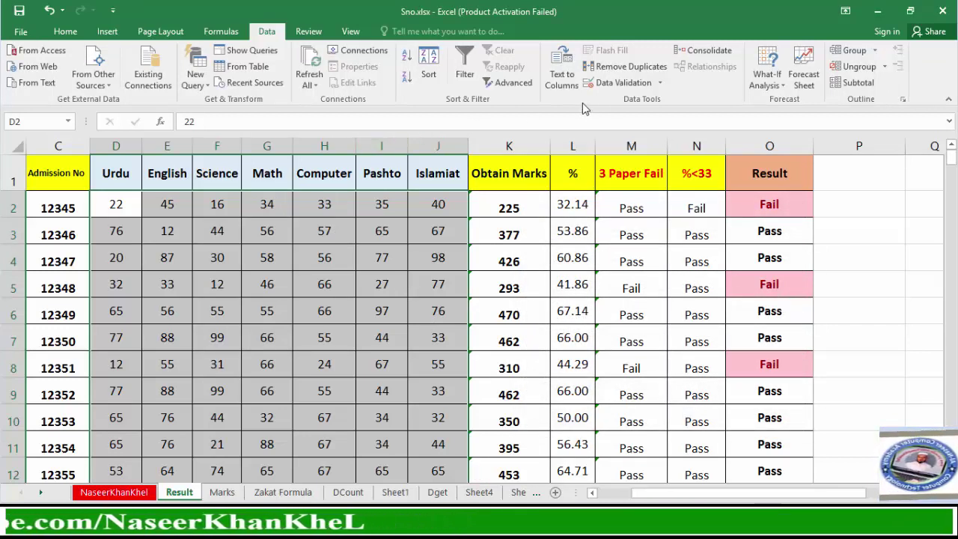
# Circle the invalid data among the subject marks, then deselect the marks range
pyautogui.click(660, 82)
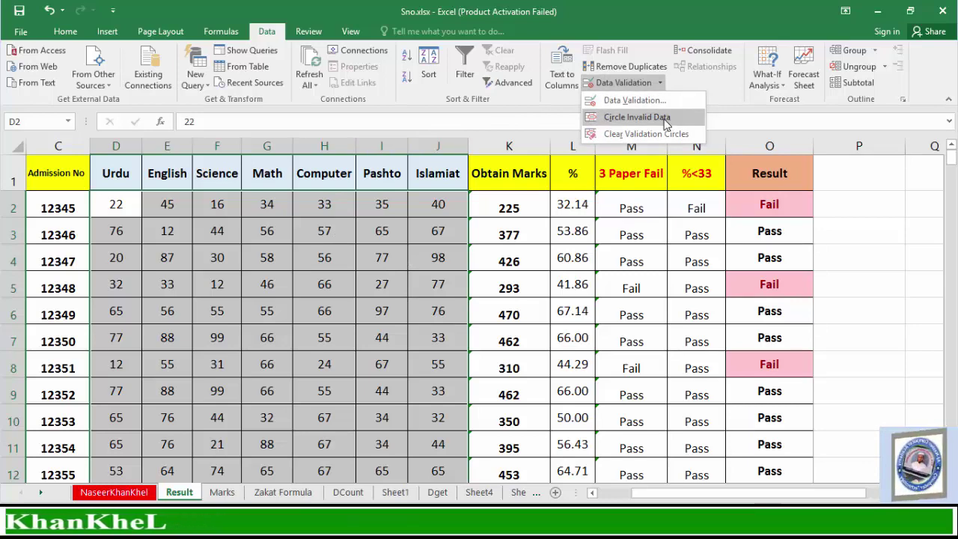
pyautogui.click(676, 122)
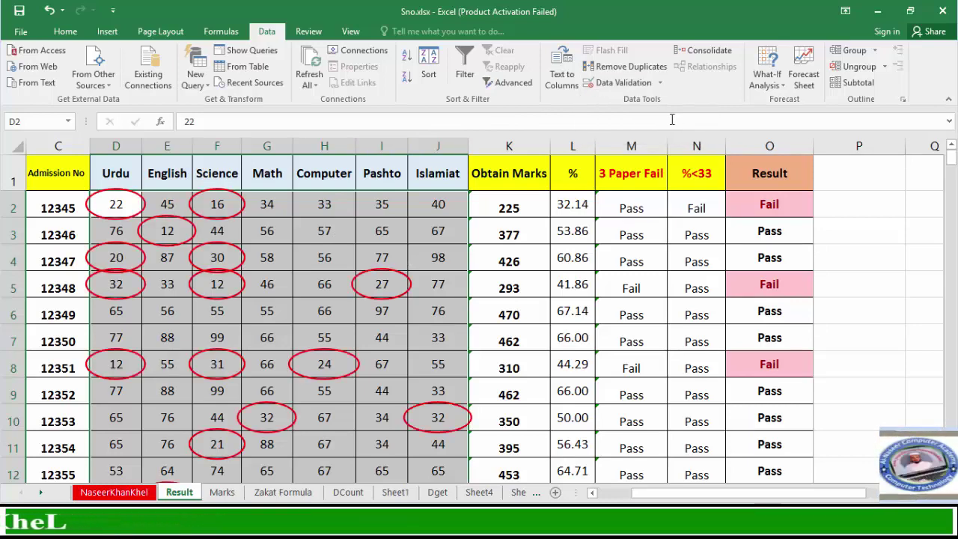
pyautogui.click(324, 285)
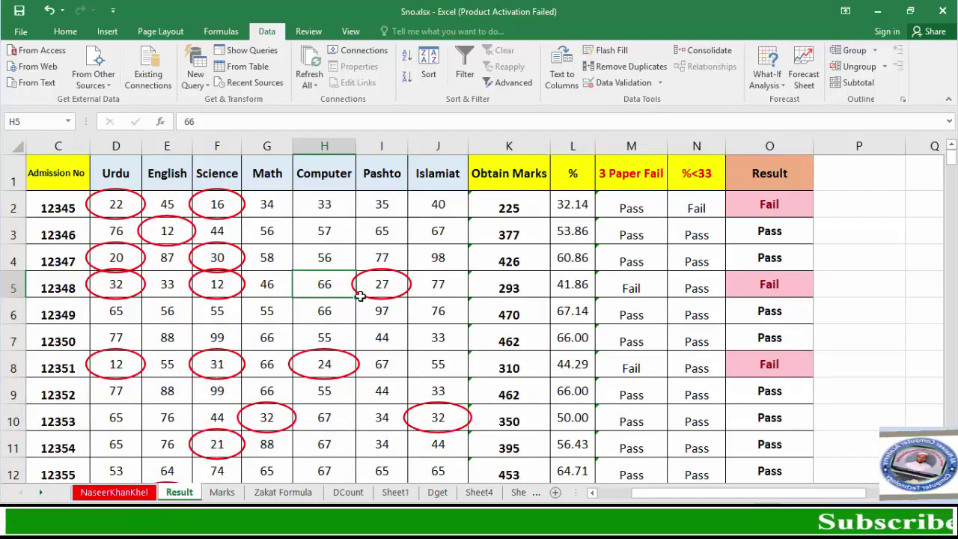
# Examine the circled marks in rows 5 and 3, row 3's Result formula and the first student's percentage
pyautogui.click(118, 292)
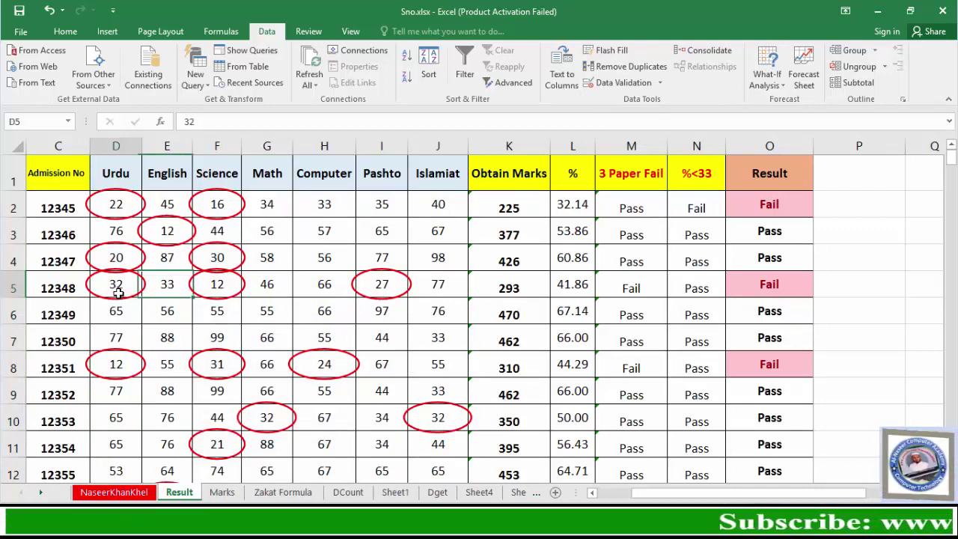
pyautogui.click(220, 291)
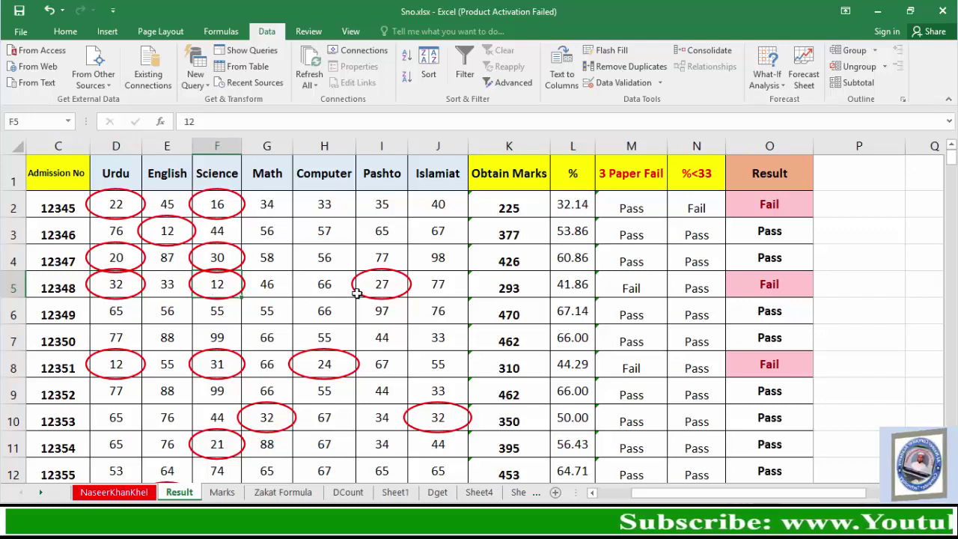
pyautogui.click(380, 285)
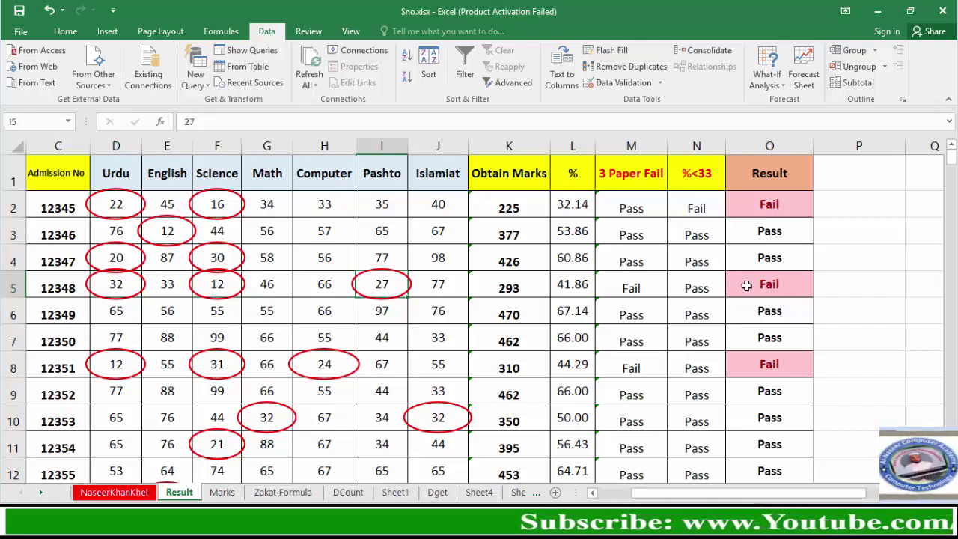
pyautogui.click(324, 232)
pyautogui.click(11, 232)
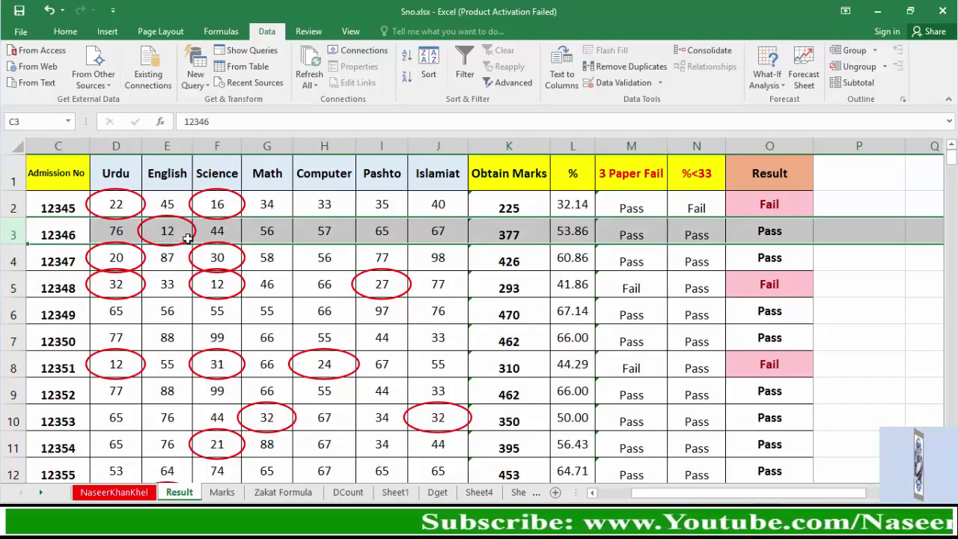
pyautogui.click(154, 235)
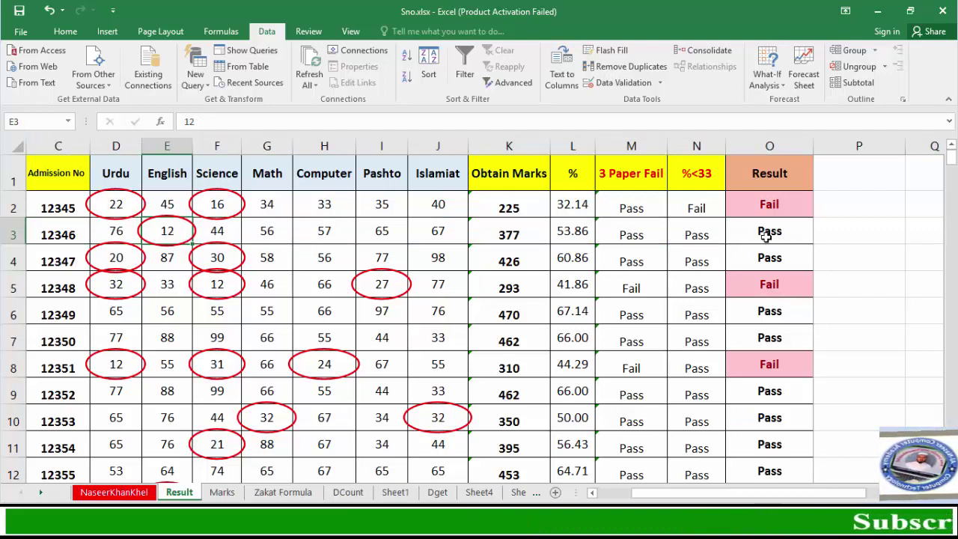
pyautogui.click(766, 235)
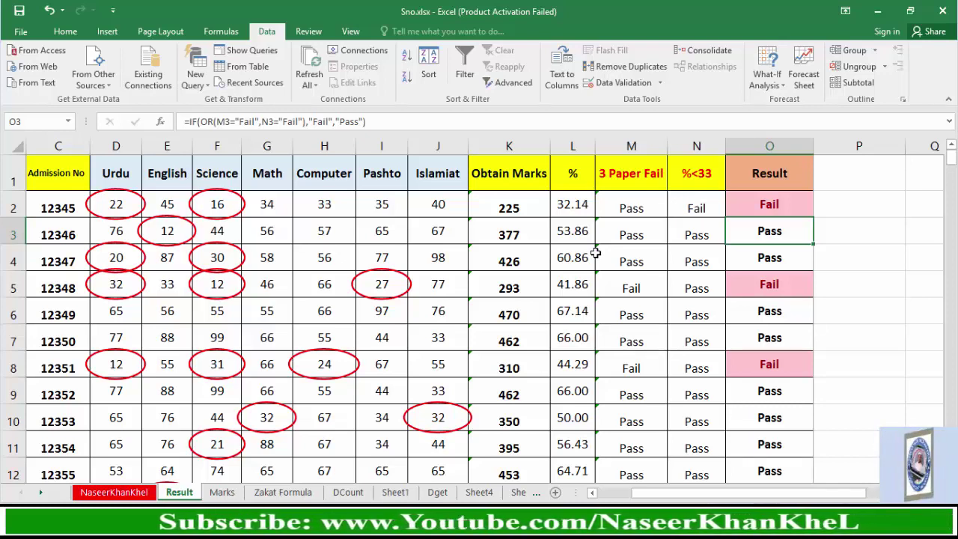
pyautogui.click(572, 206)
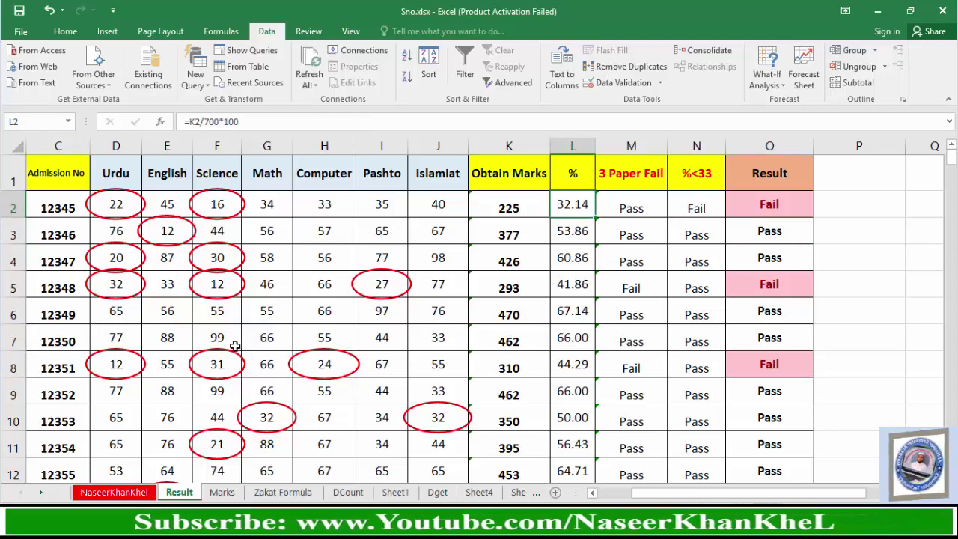
# Compare row 8's Result and 3 Paper Fail formulas with its circled marks, and inspect row 18's circled marks
pyautogui.click(761, 365)
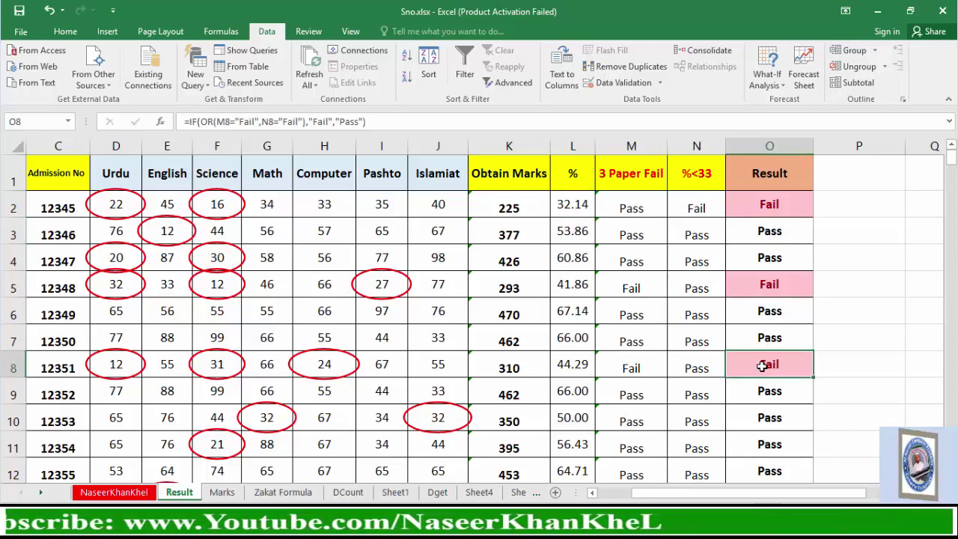
pyautogui.click(628, 368)
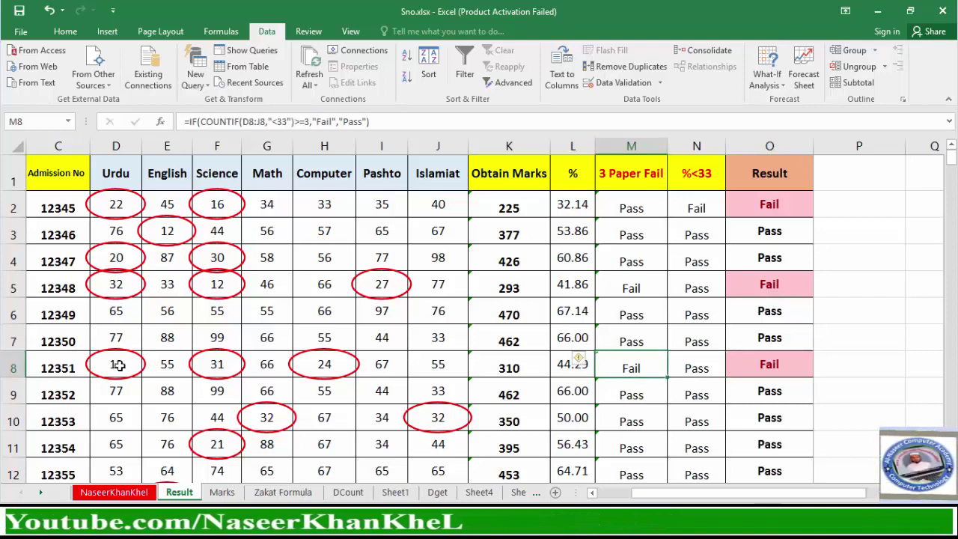
pyautogui.moveTo(118, 366); pyautogui.dragTo(316, 363)
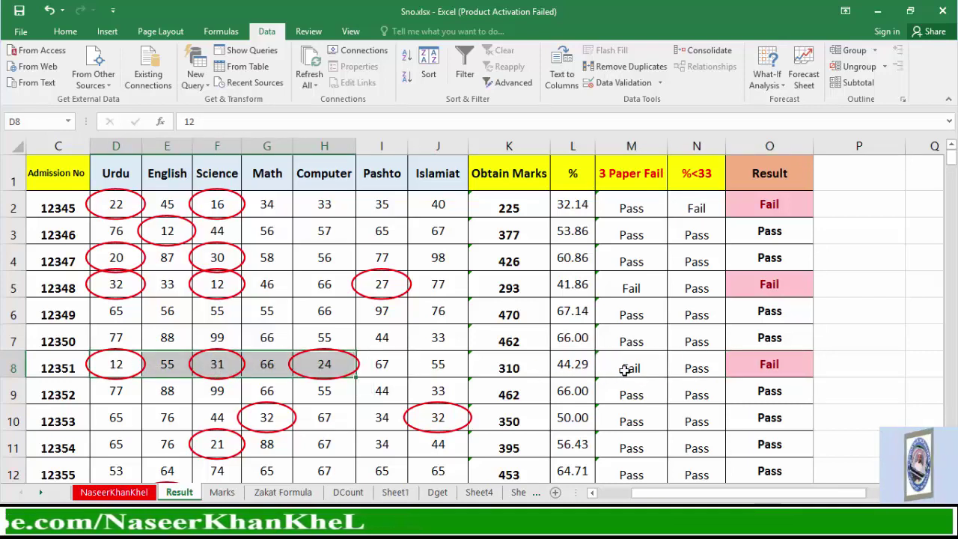
pyautogui.click(626, 368)
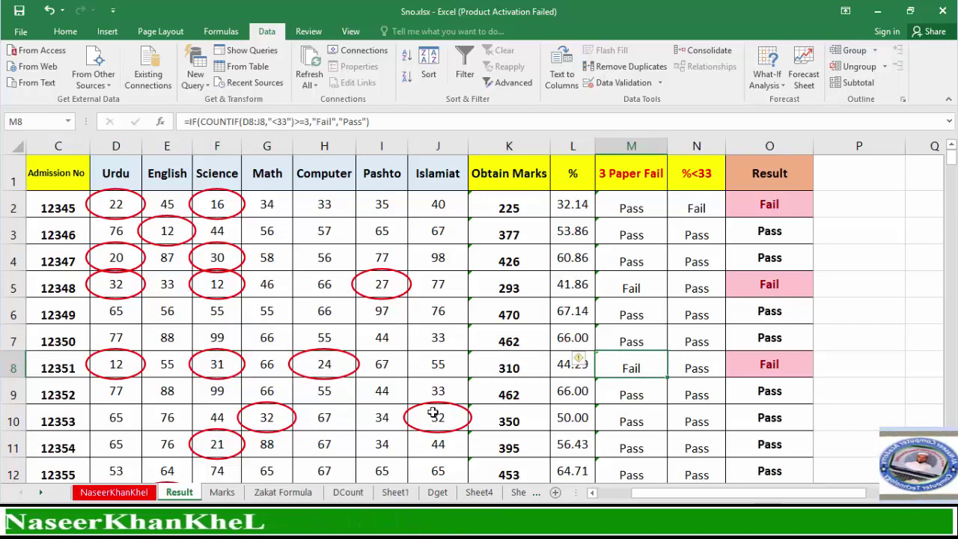
pyautogui.scroll(-3, 525, 379)
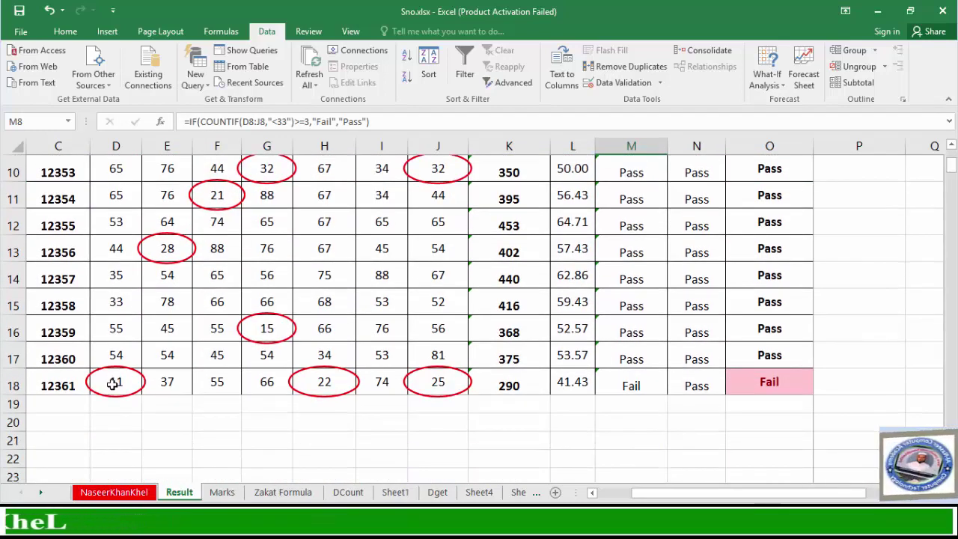
pyautogui.click(112, 383)
pyautogui.click(304, 393)
pyautogui.click(441, 389)
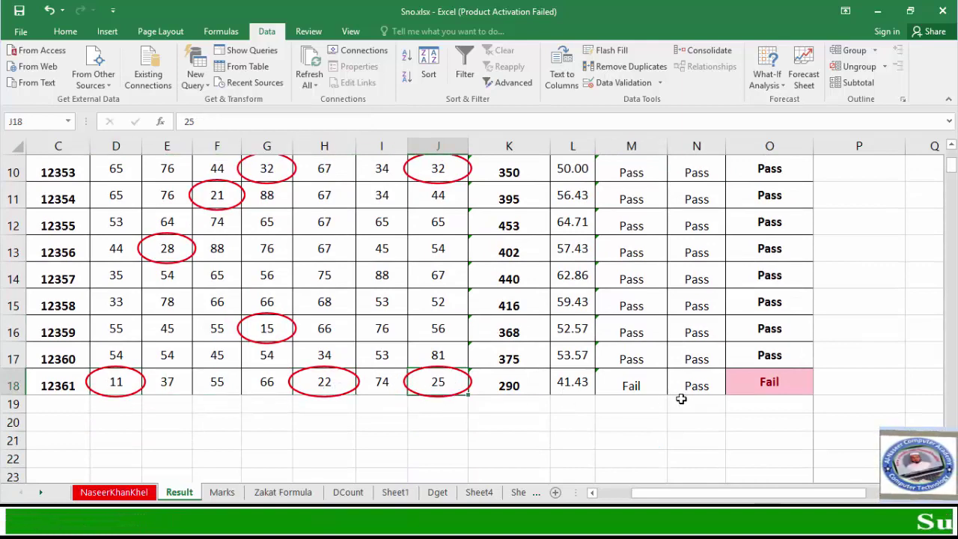
# Check the first student's percentage, Result and 3 Paper Fail formulas in row 2
pyautogui.scroll(3, 681, 399)
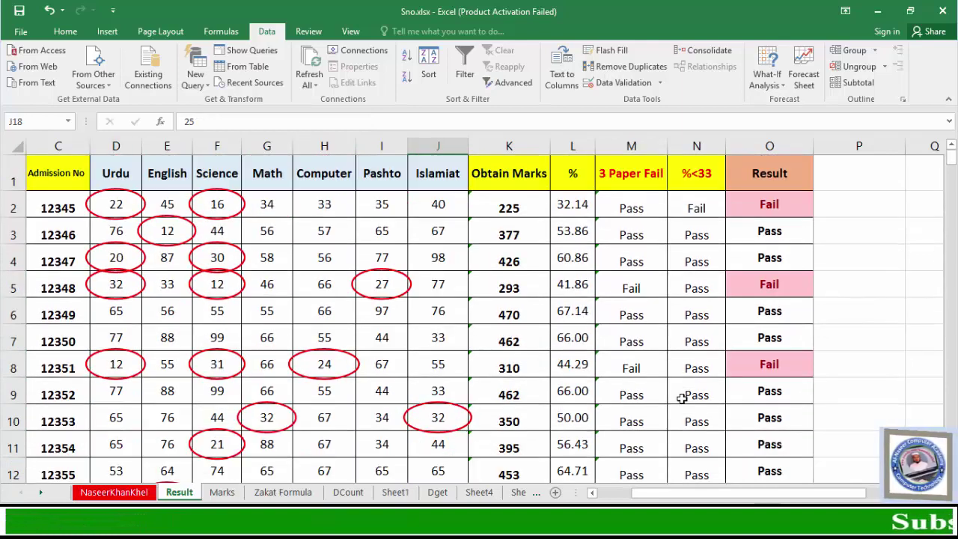
pyautogui.click(570, 204)
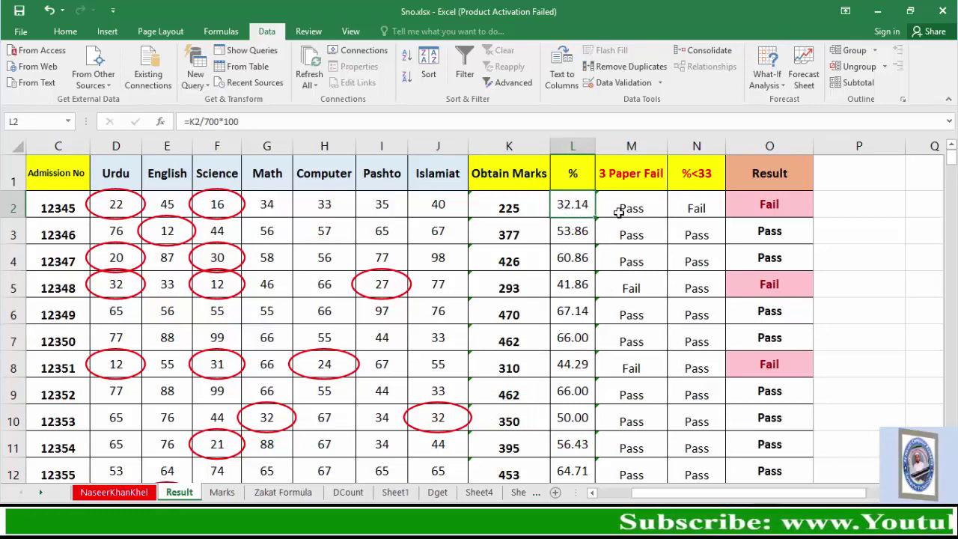
pyautogui.click(756, 206)
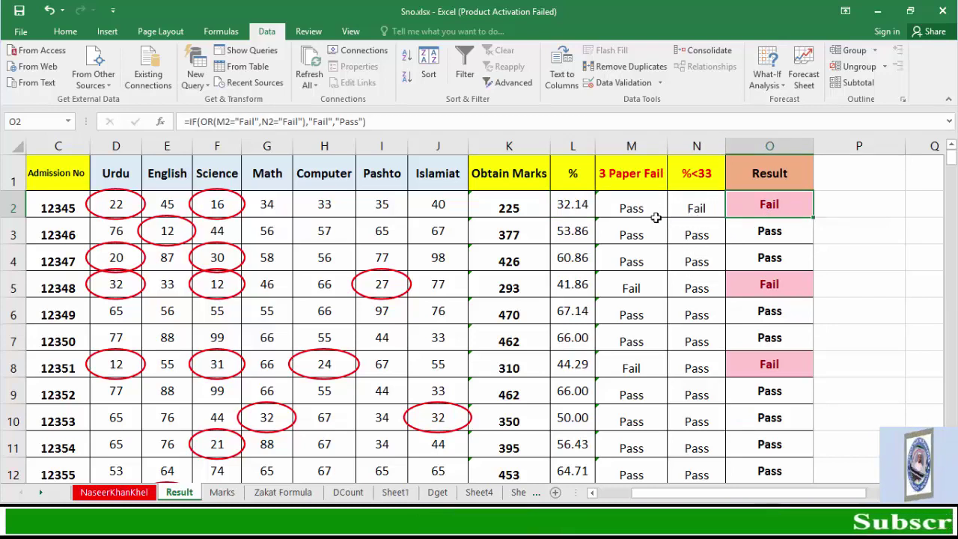
pyautogui.click(627, 210)
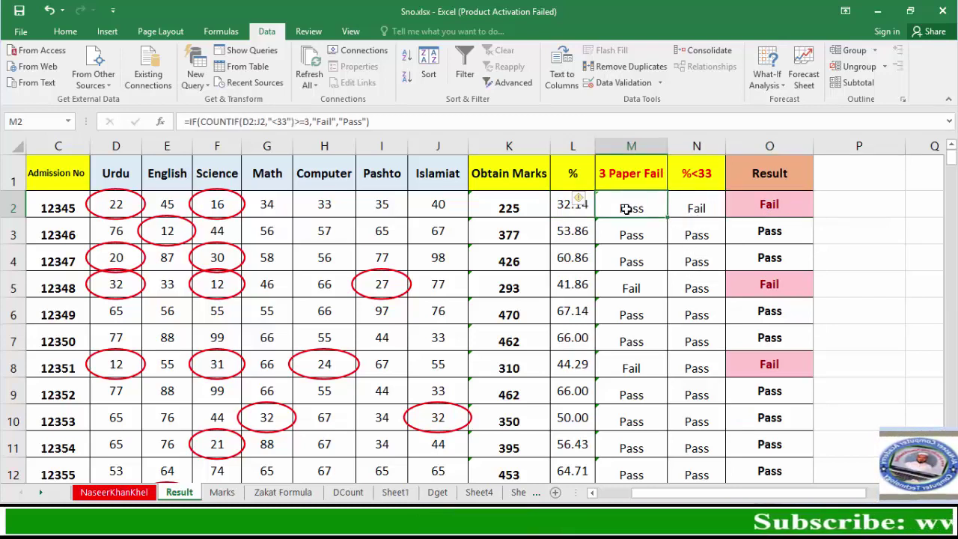